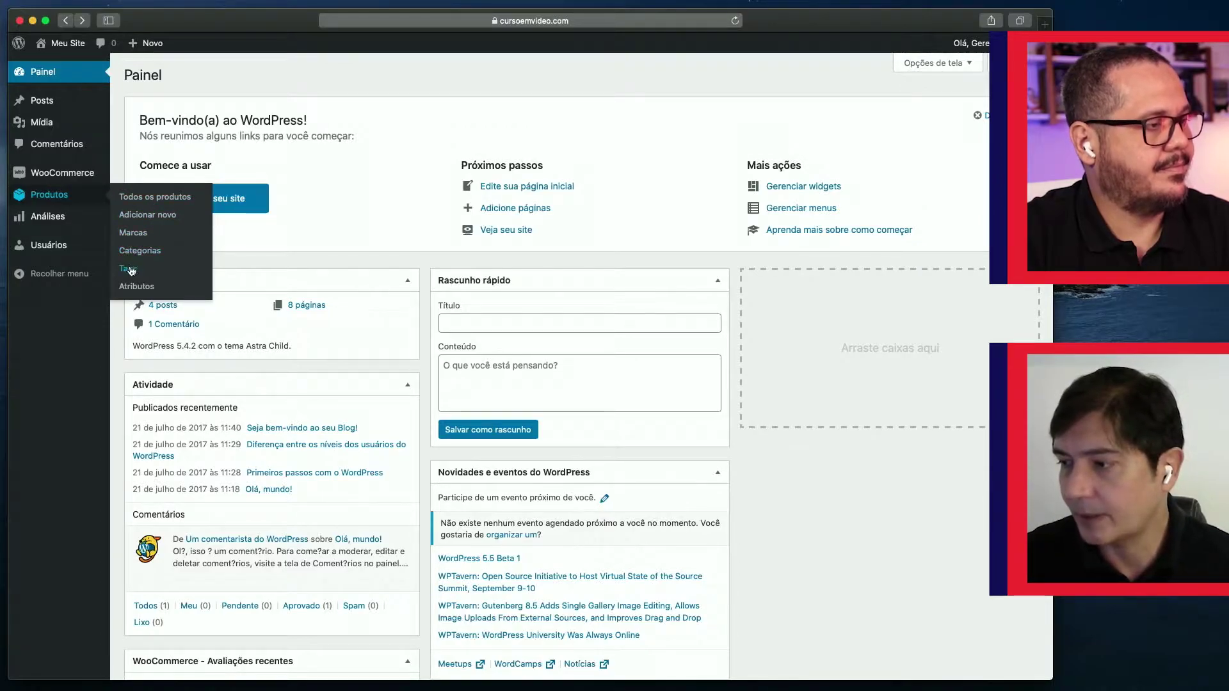
Open the product brands page (Marcas) and examine the brand list with its featured-brand markers.
click(132, 234)
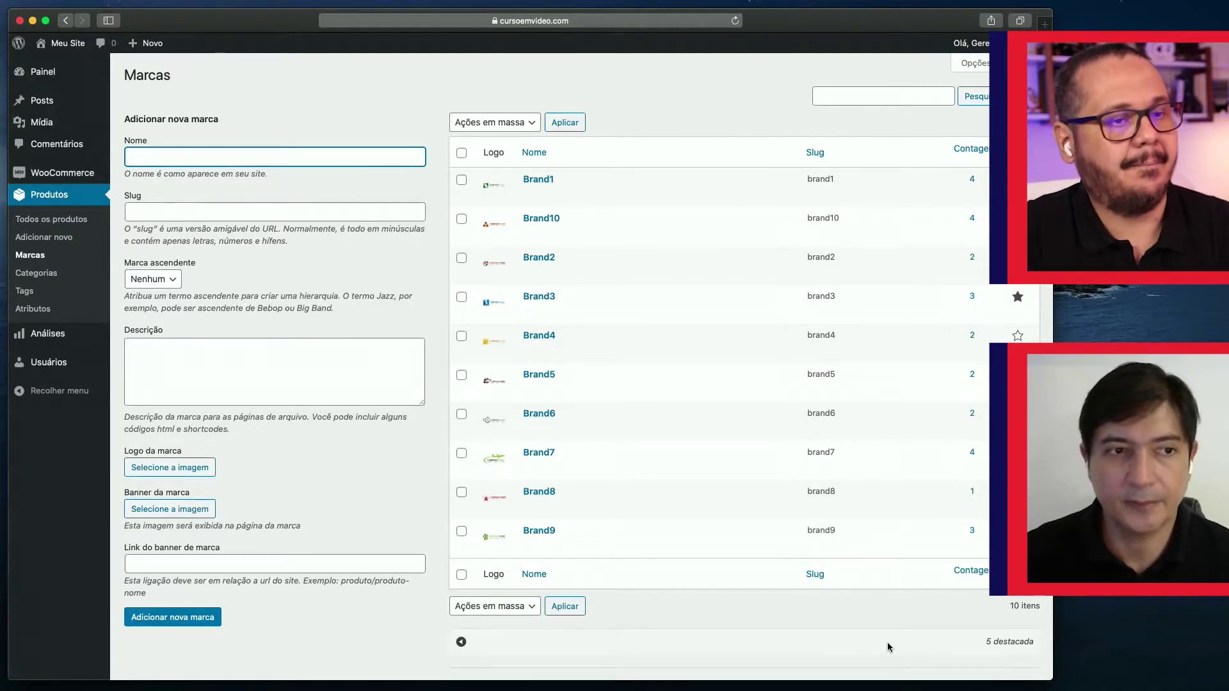
mouse_move(899, 464)
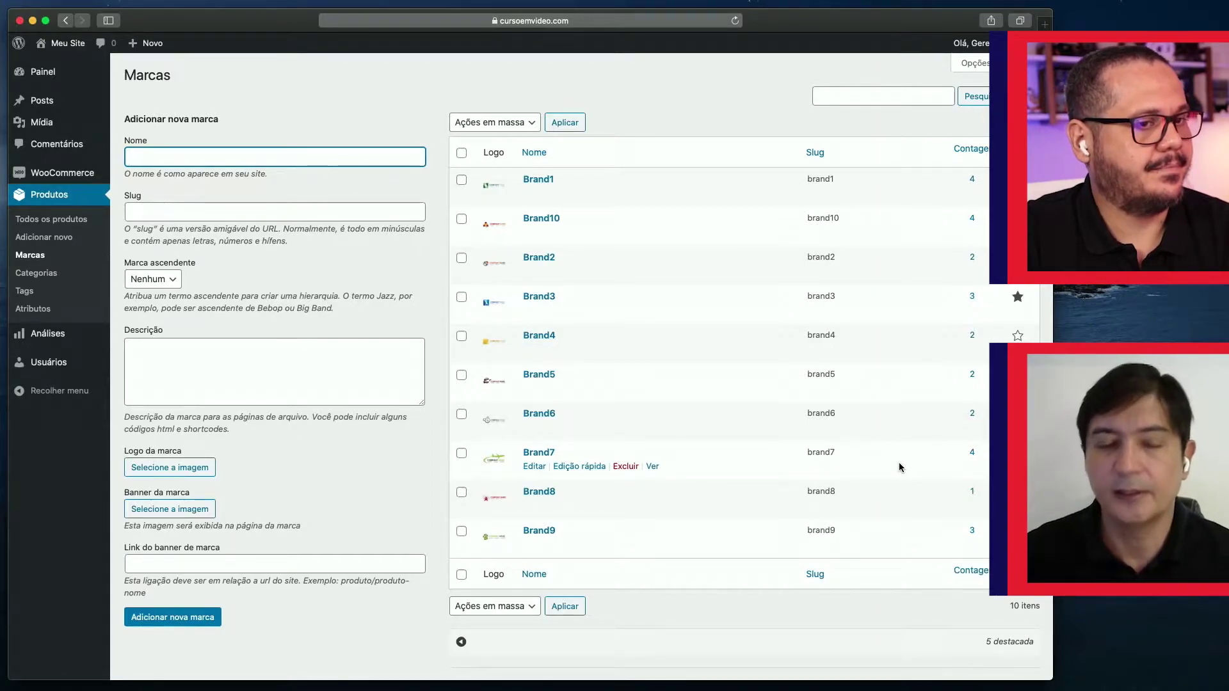
click(1018, 258)
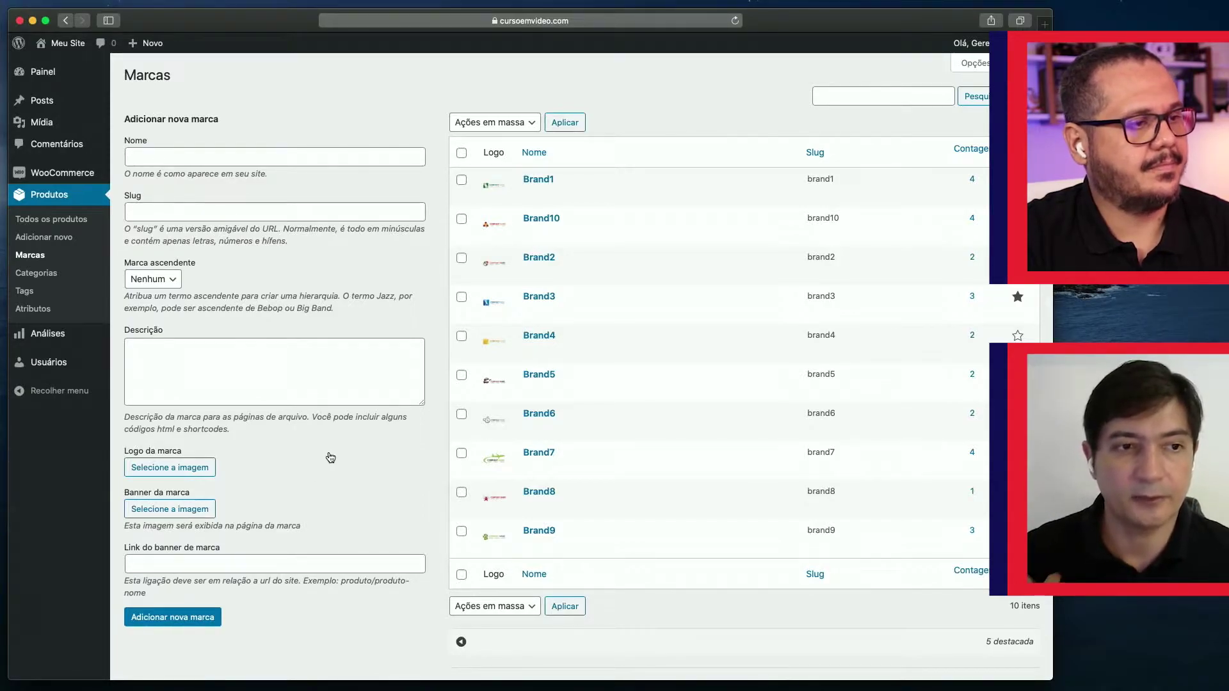
Examine the new brand form's name, slug, parent brand options and description fields.
click(145, 162)
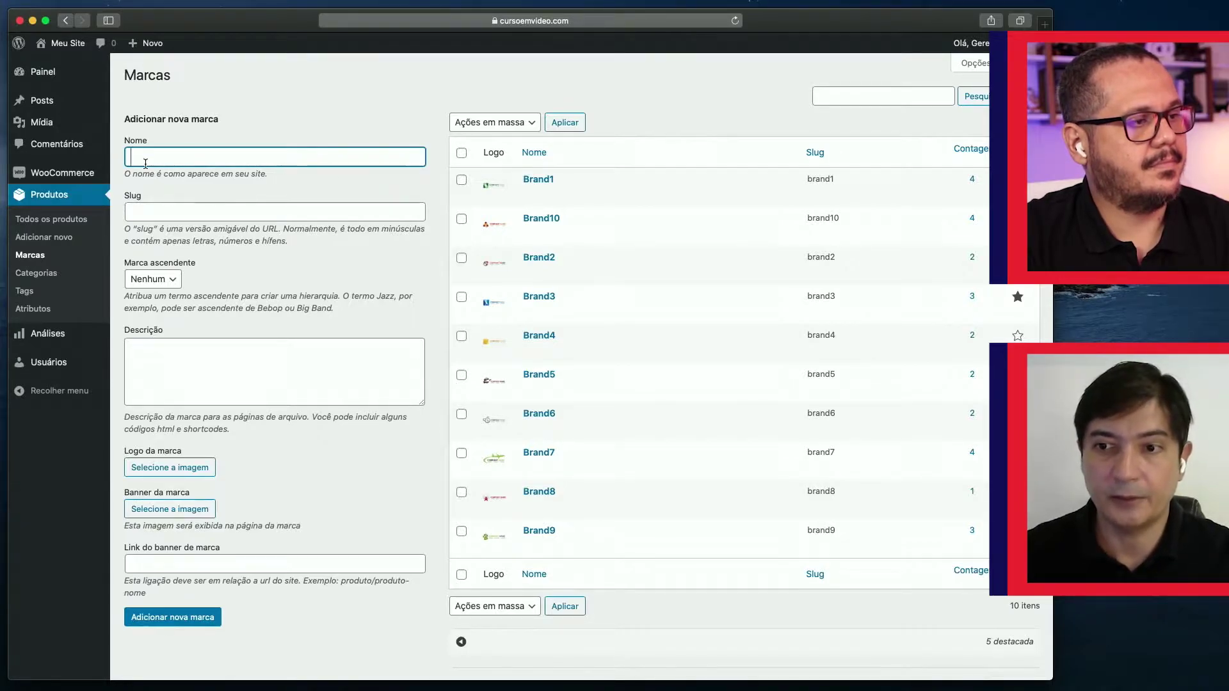
click(140, 214)
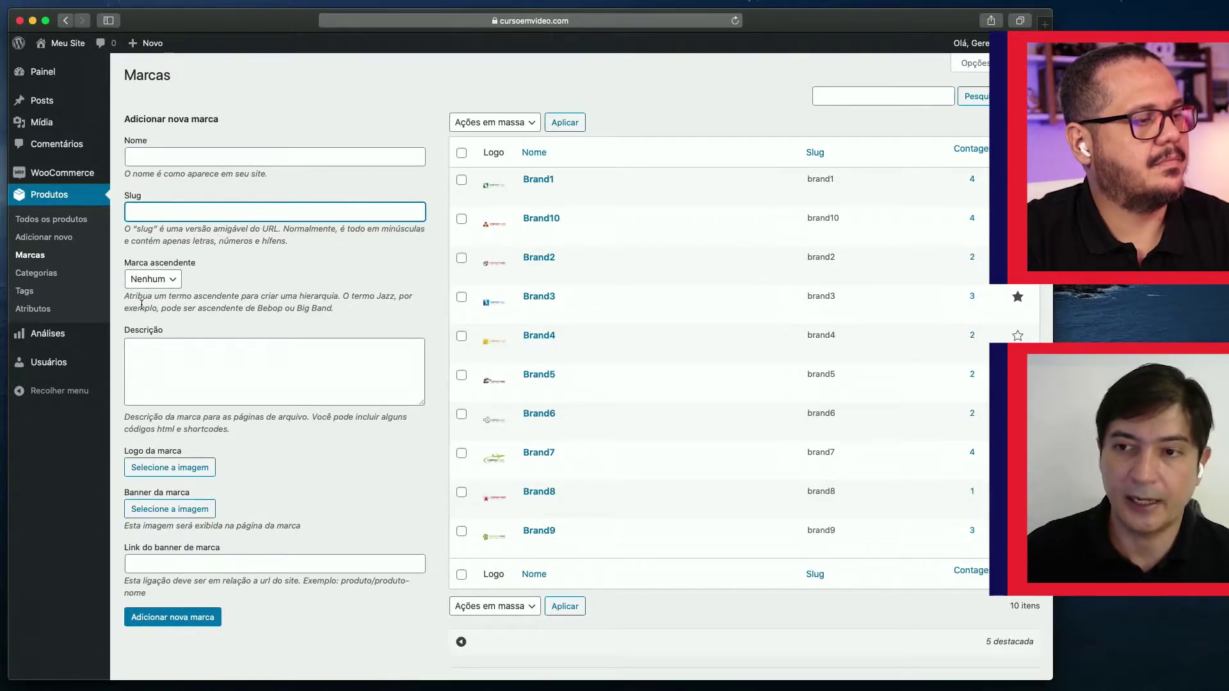
double_click(205, 298)
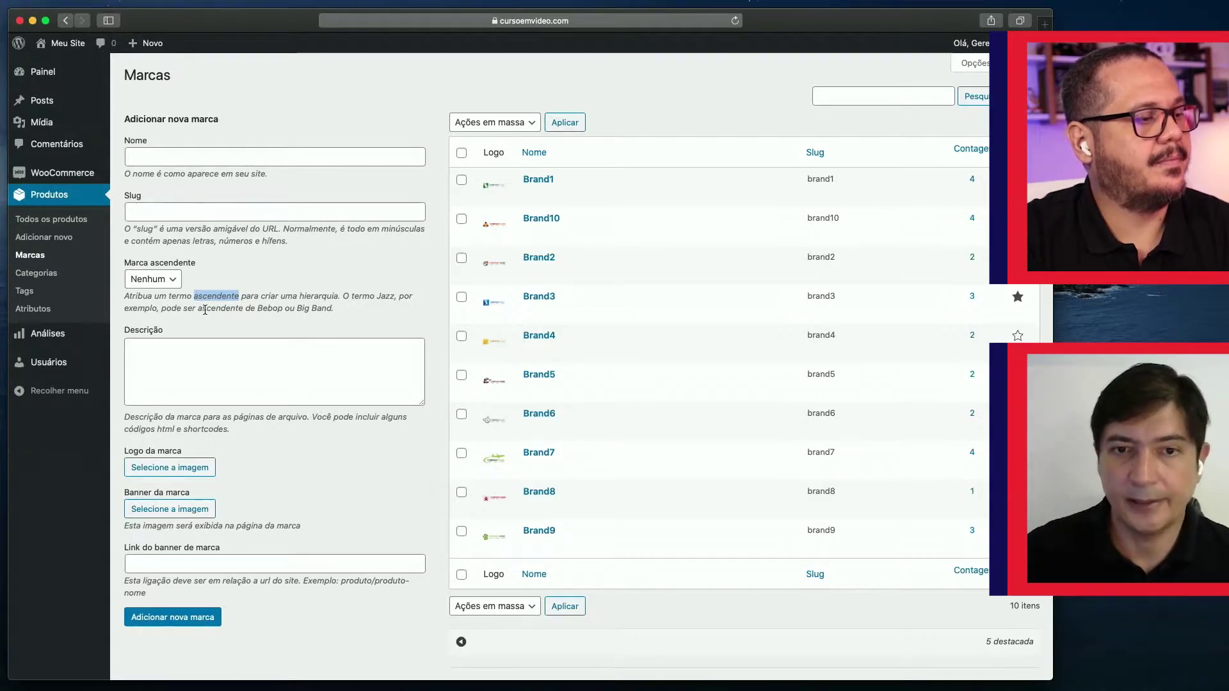
double_click(205, 310)
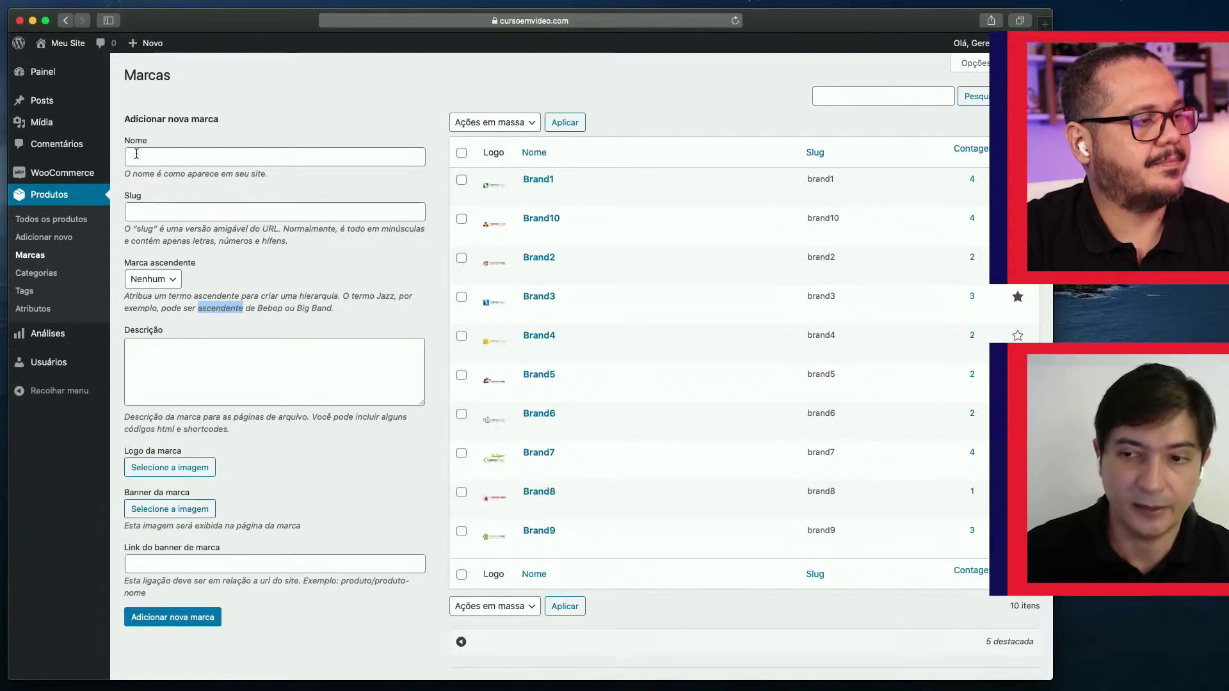
click(141, 286)
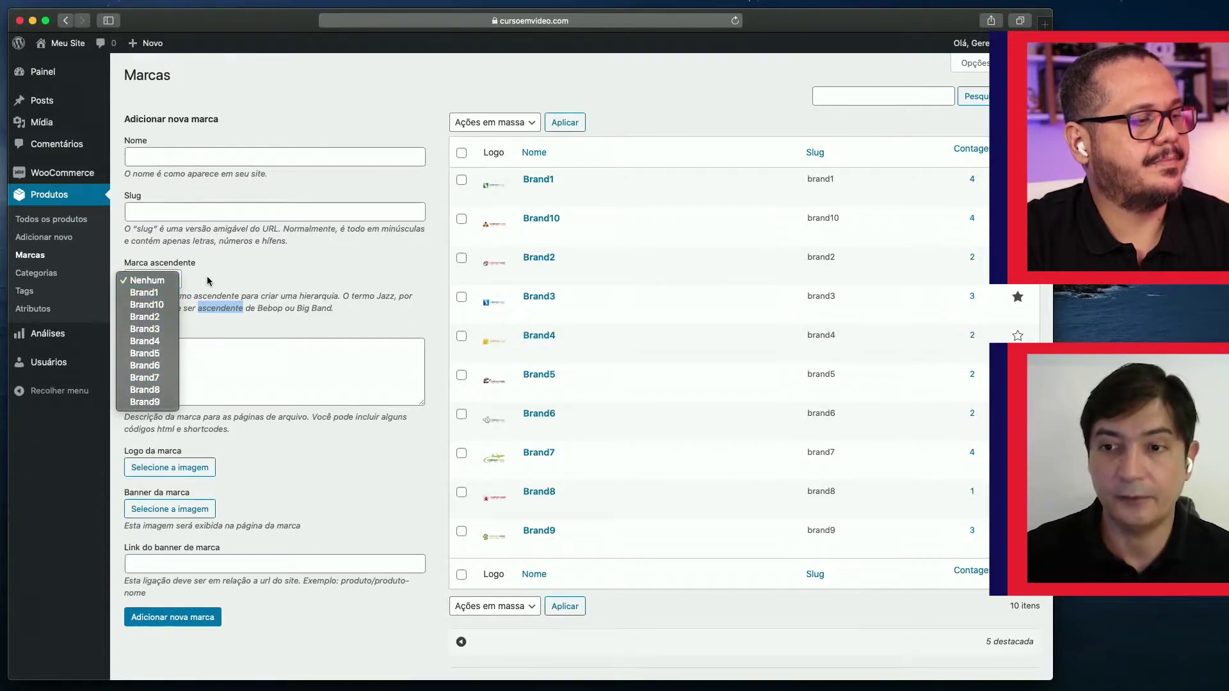
click(251, 274)
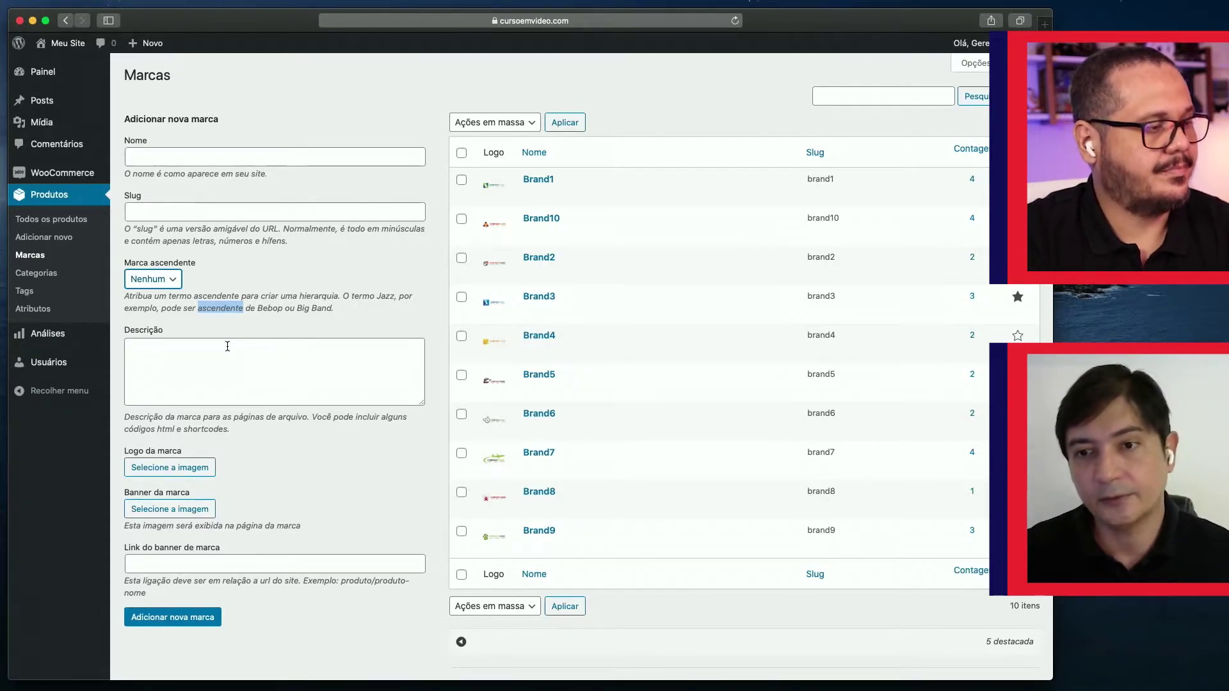
click(201, 312)
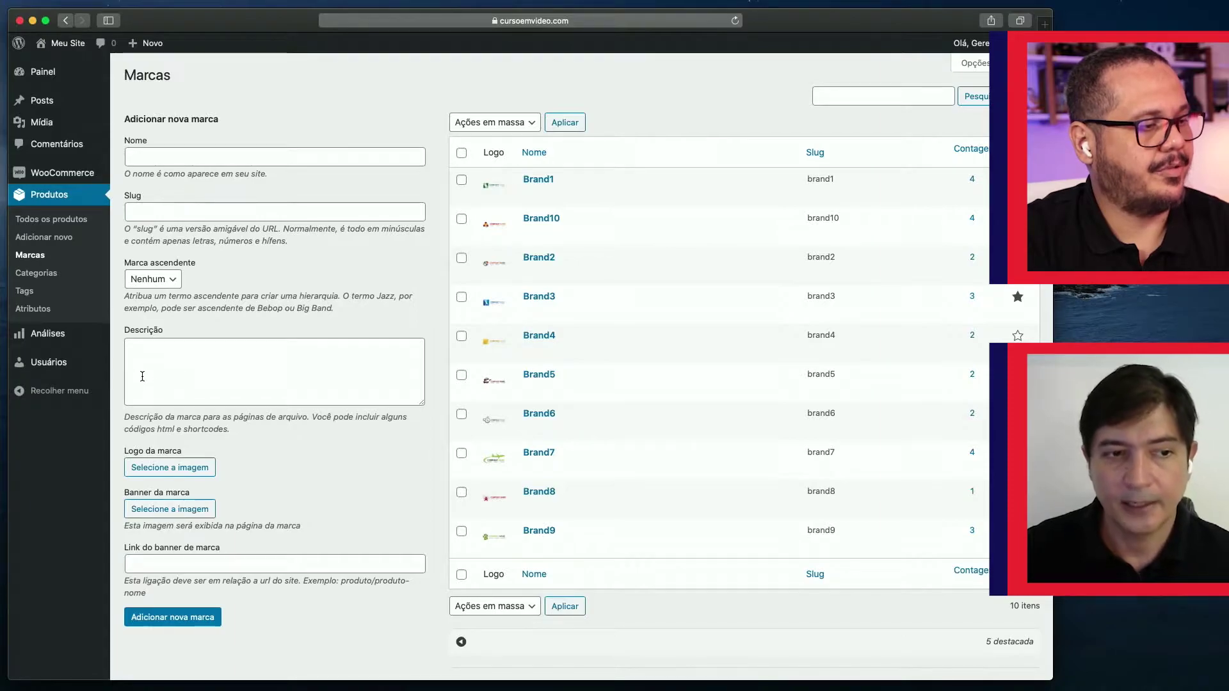
click(228, 367)
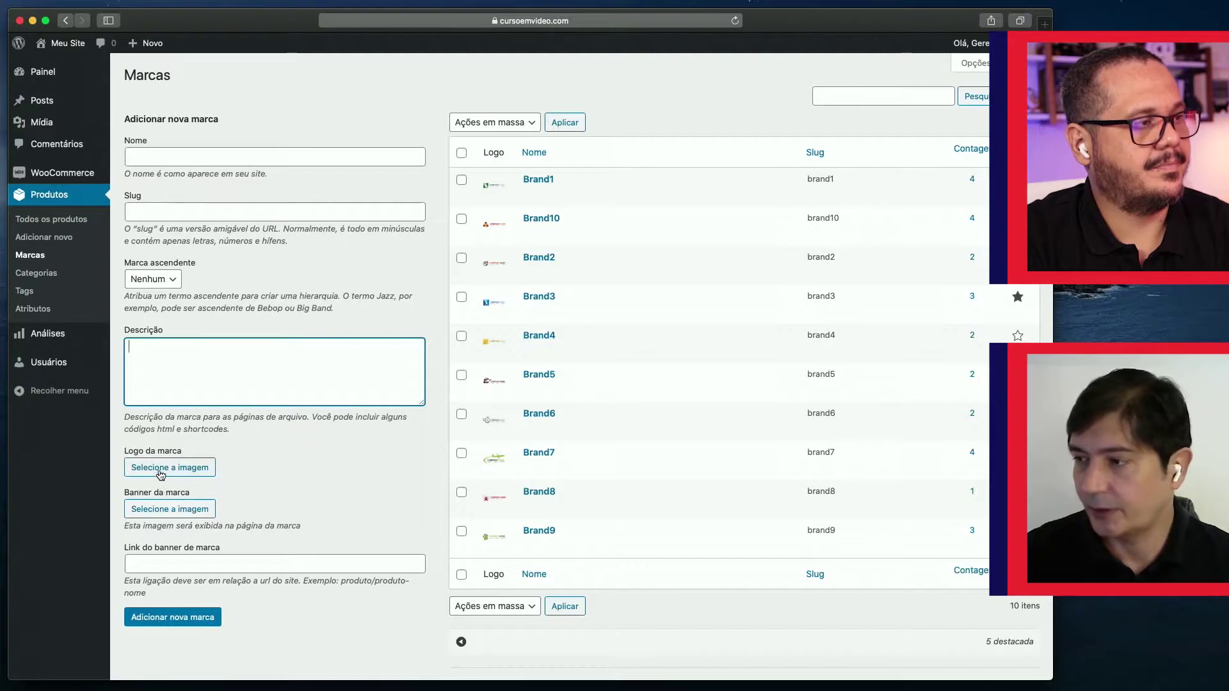
Visit the site in a separate browser tab and view the Brand2 page's description from its home-page logo.
mouse_move(64, 44)
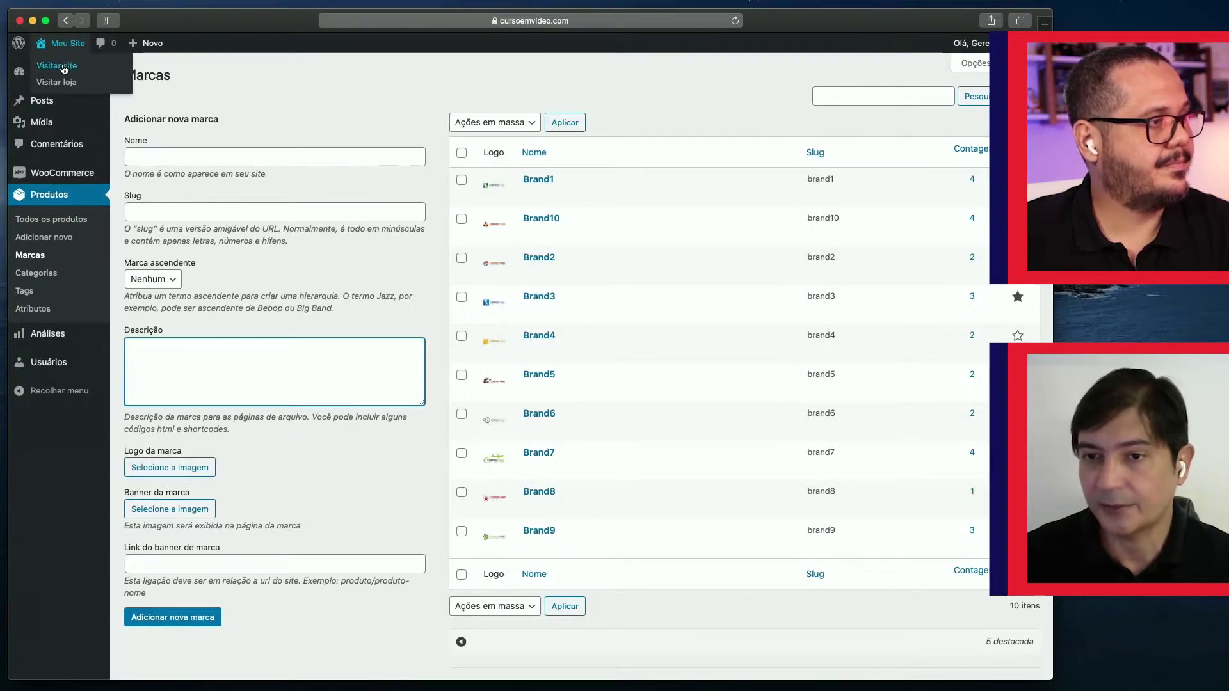
super+click(64, 66)
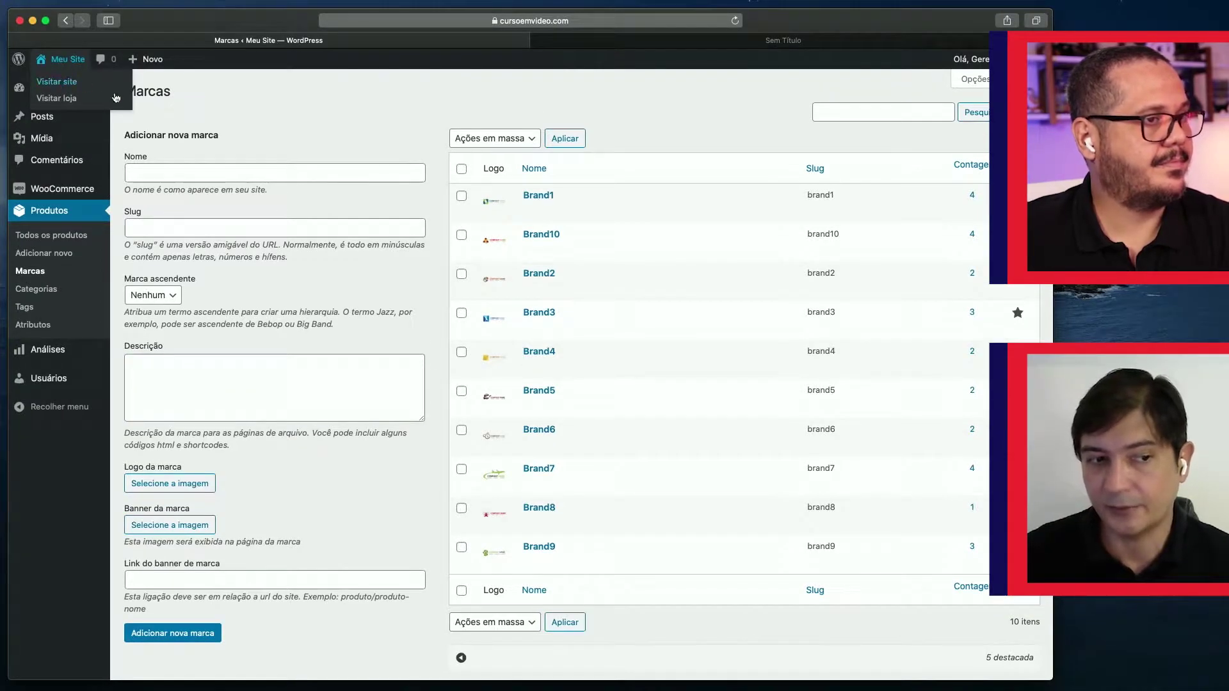
click(641, 45)
scroll(387, 239, down, 7)
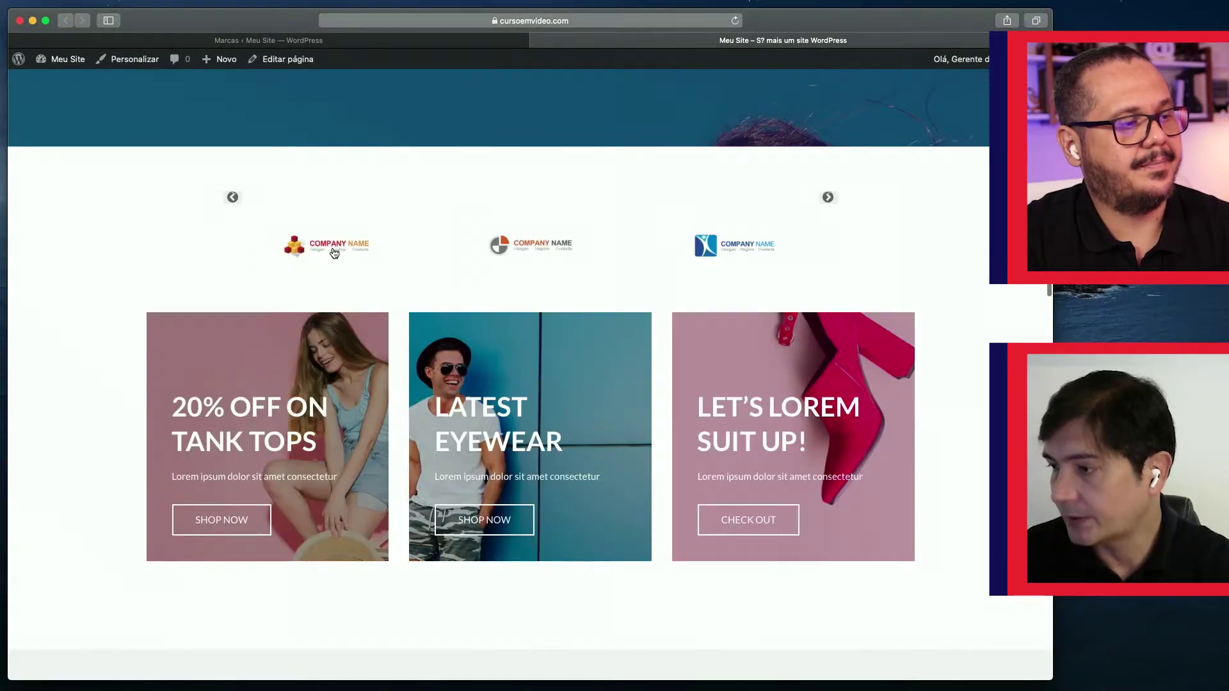
click(522, 248)
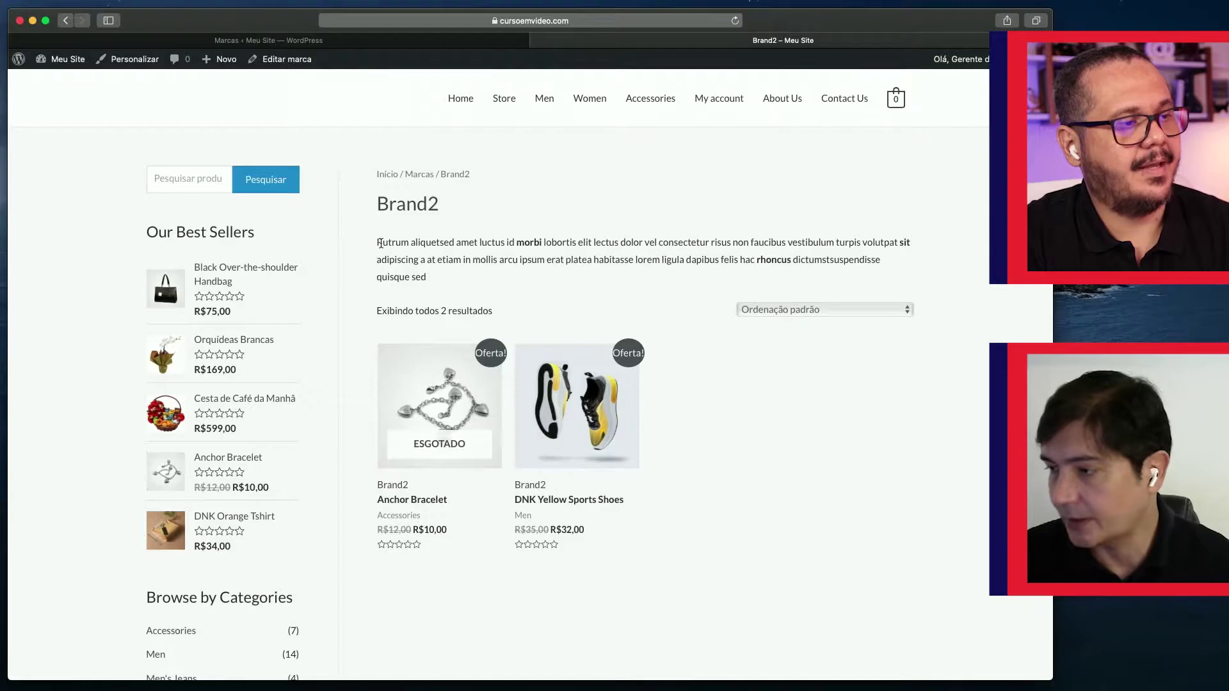
drag(375, 243, 438, 278)
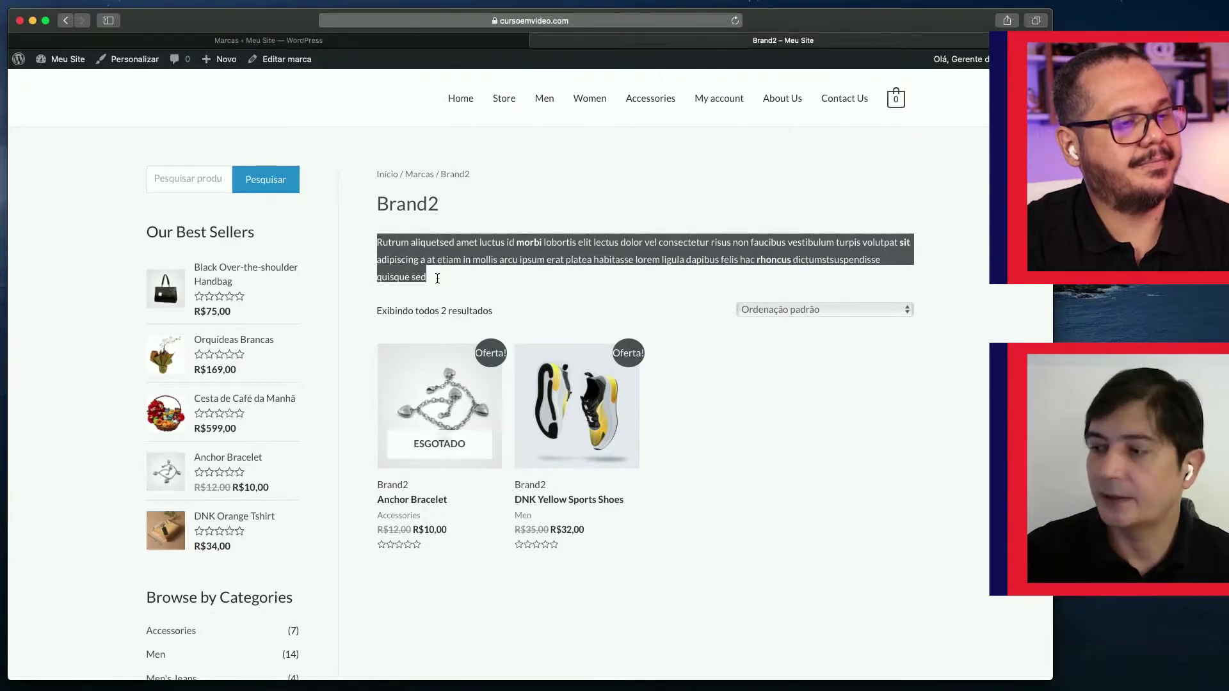
Return to the brands admin page and inspect the image upload window for the brand logo, closing it without choosing a file.
click(337, 44)
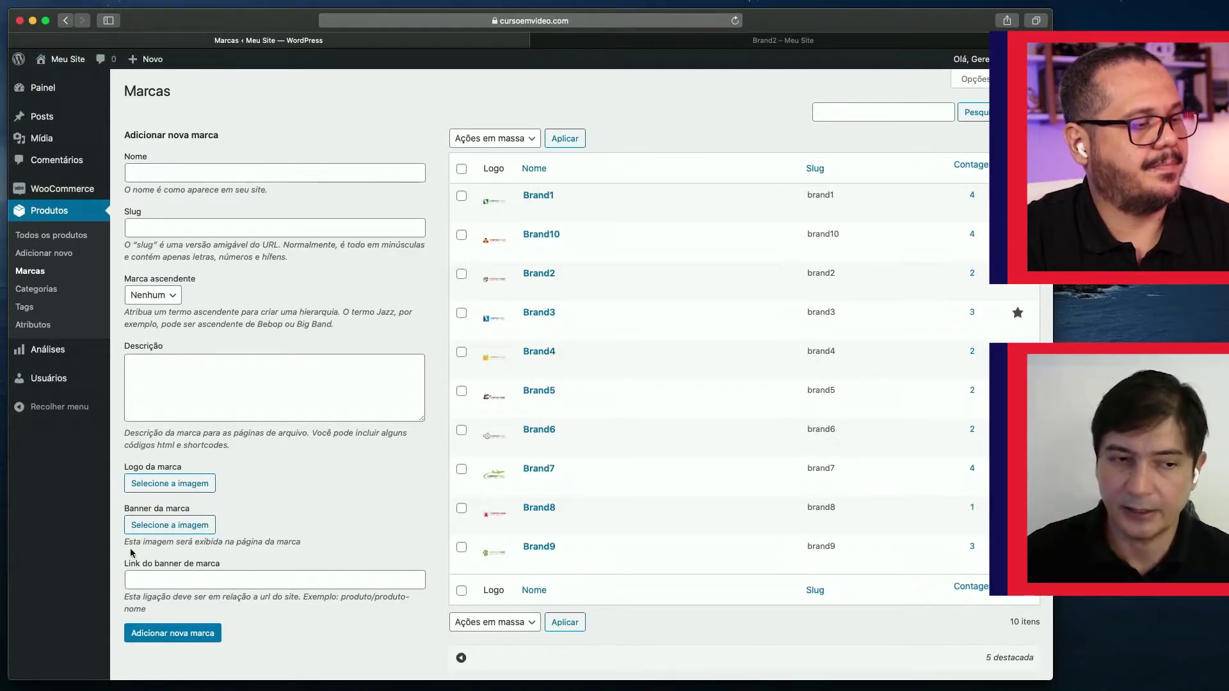
click(171, 484)
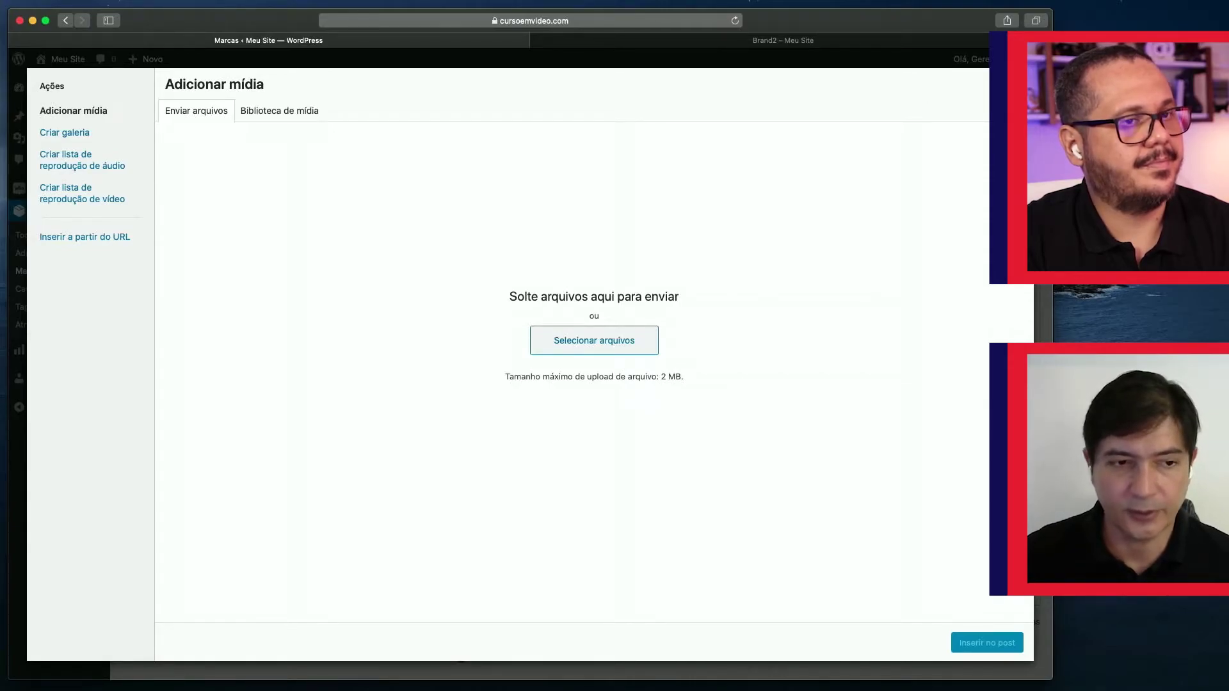
click(1018, 83)
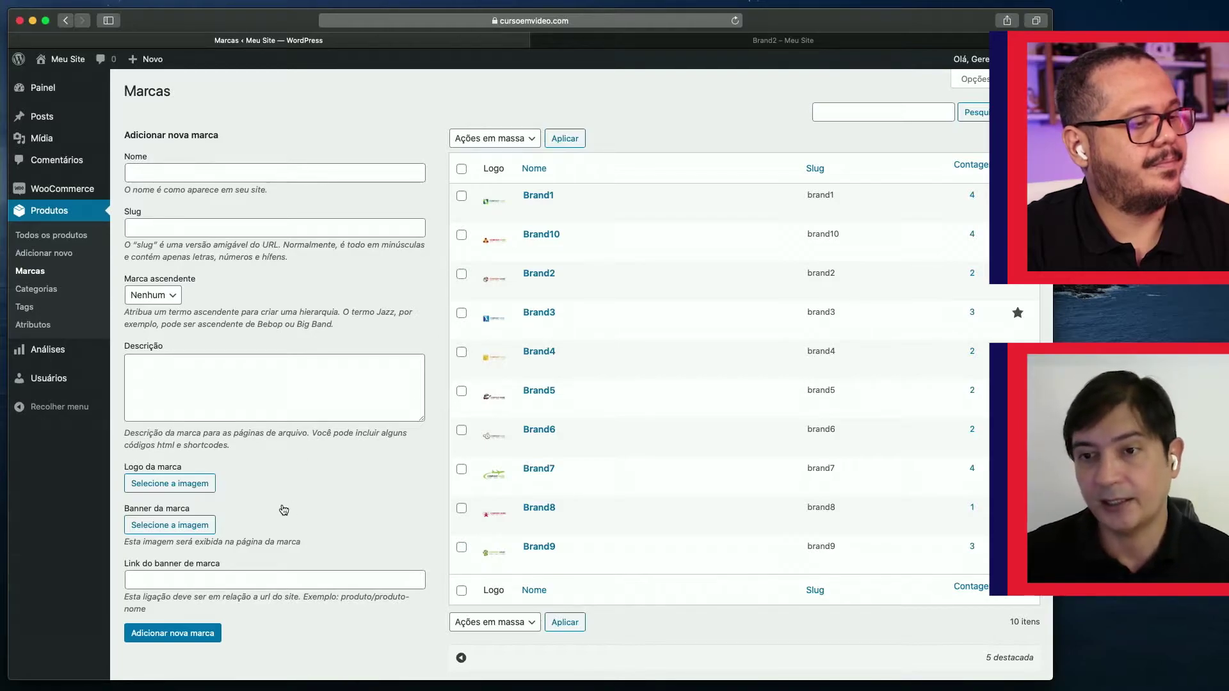
click(172, 485)
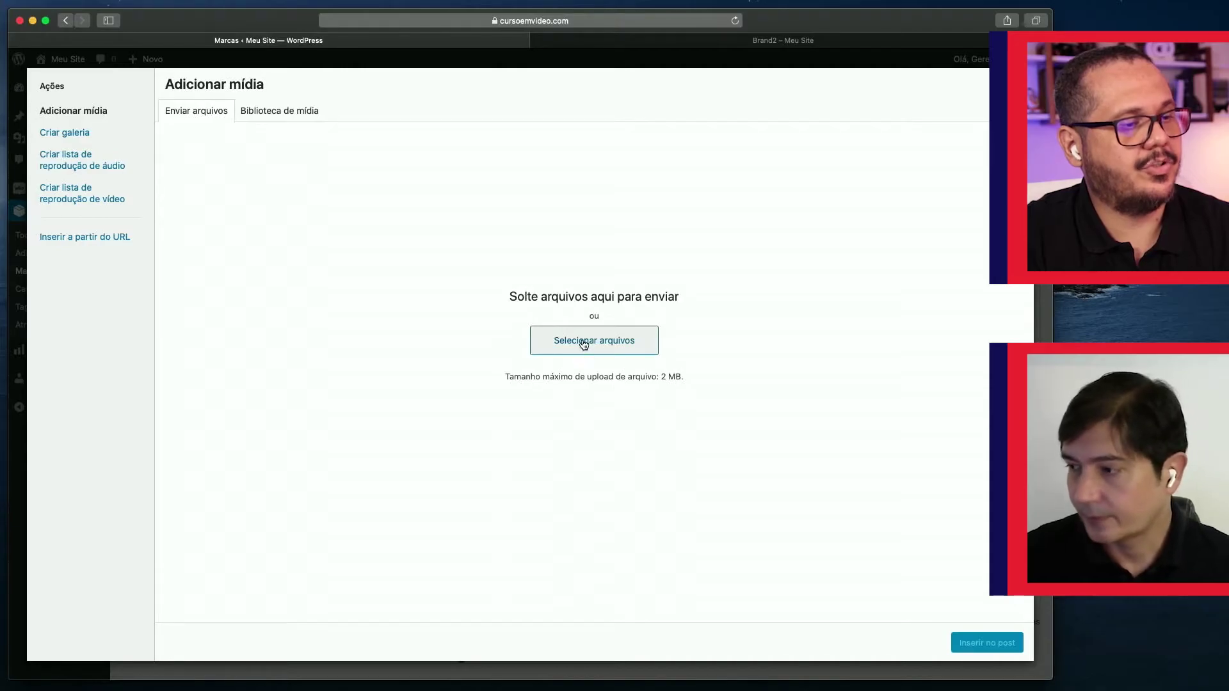
key(Escape)
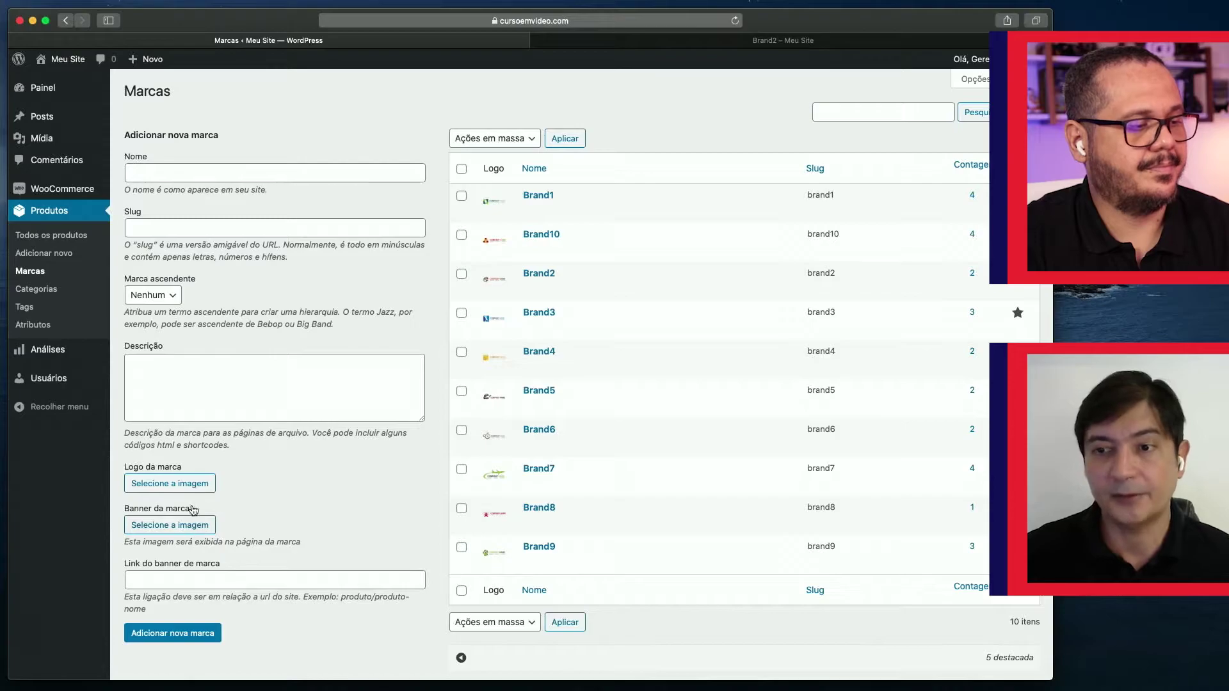
Review the Brand2 store page again and examine the banner link field in the new brand form.
click(615, 45)
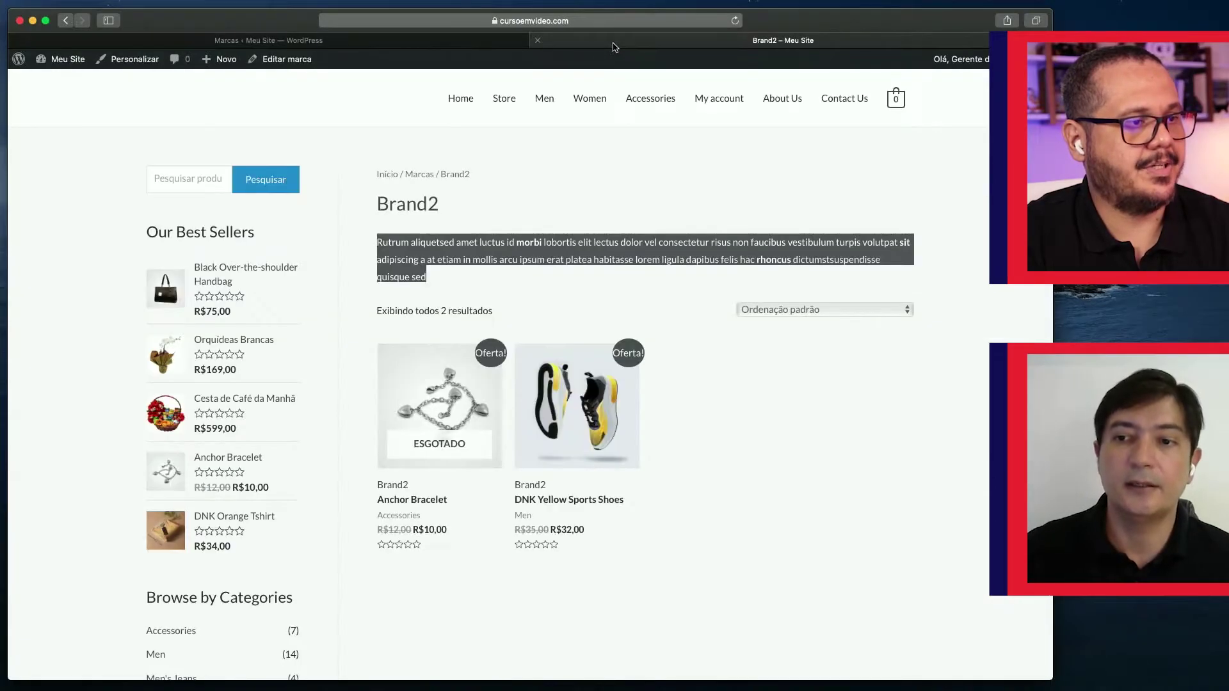
click(653, 276)
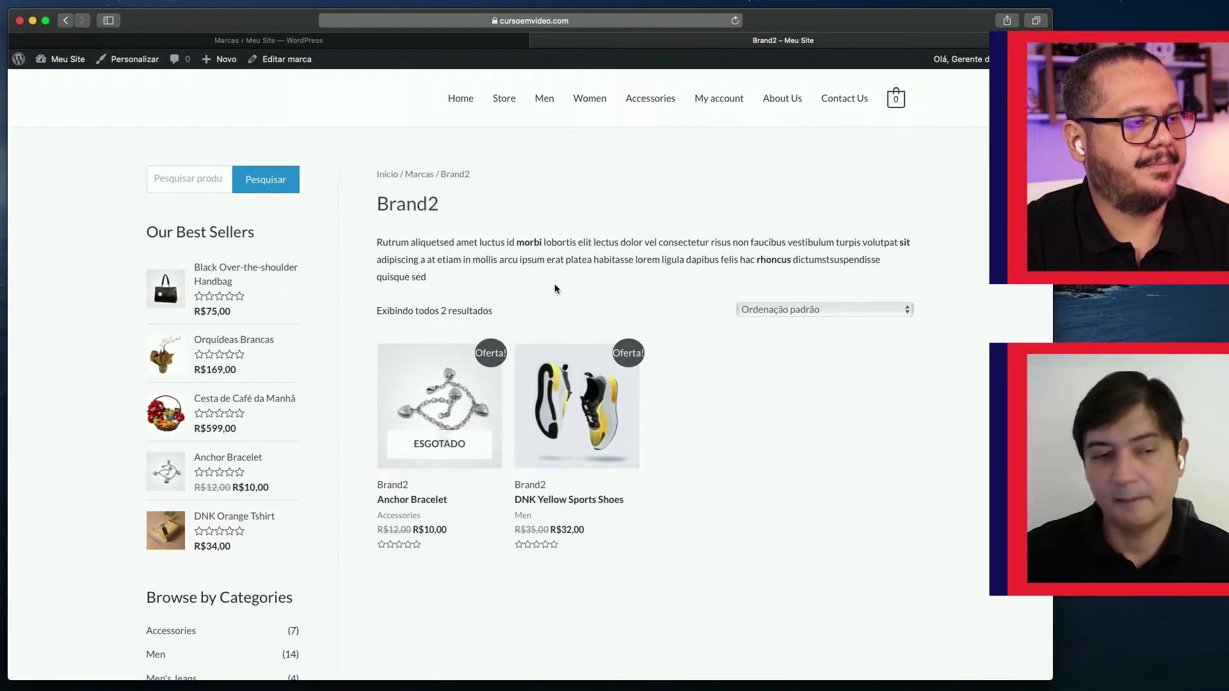
click(354, 41)
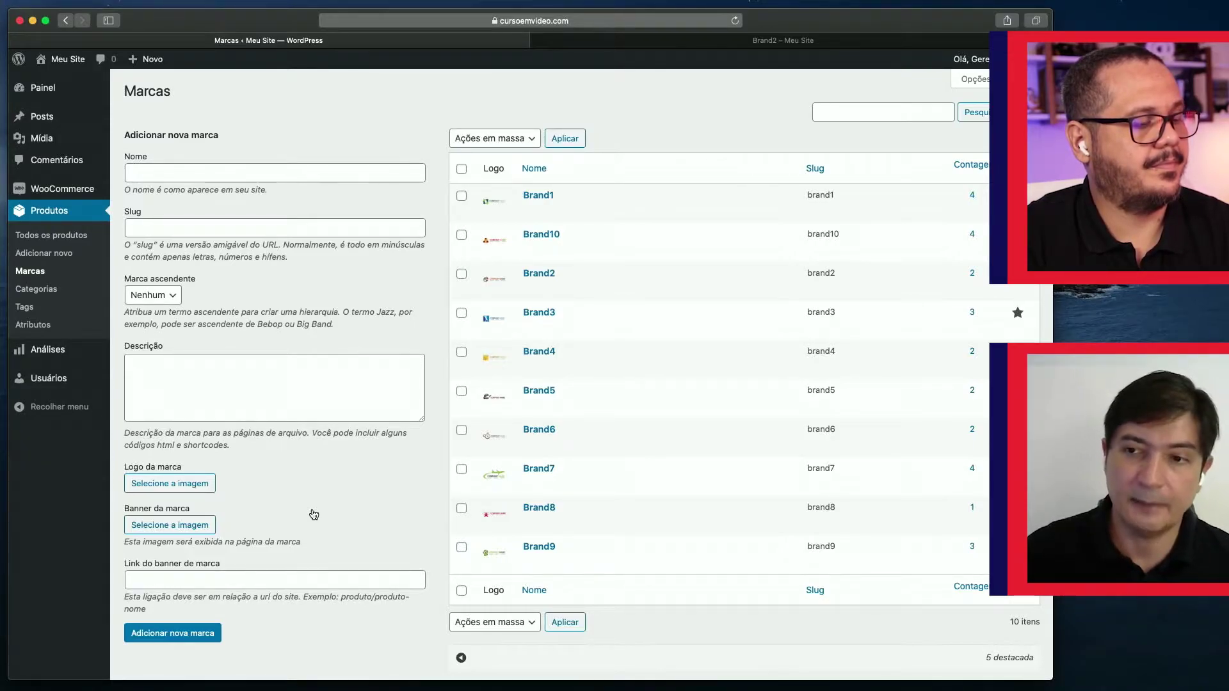
click(180, 580)
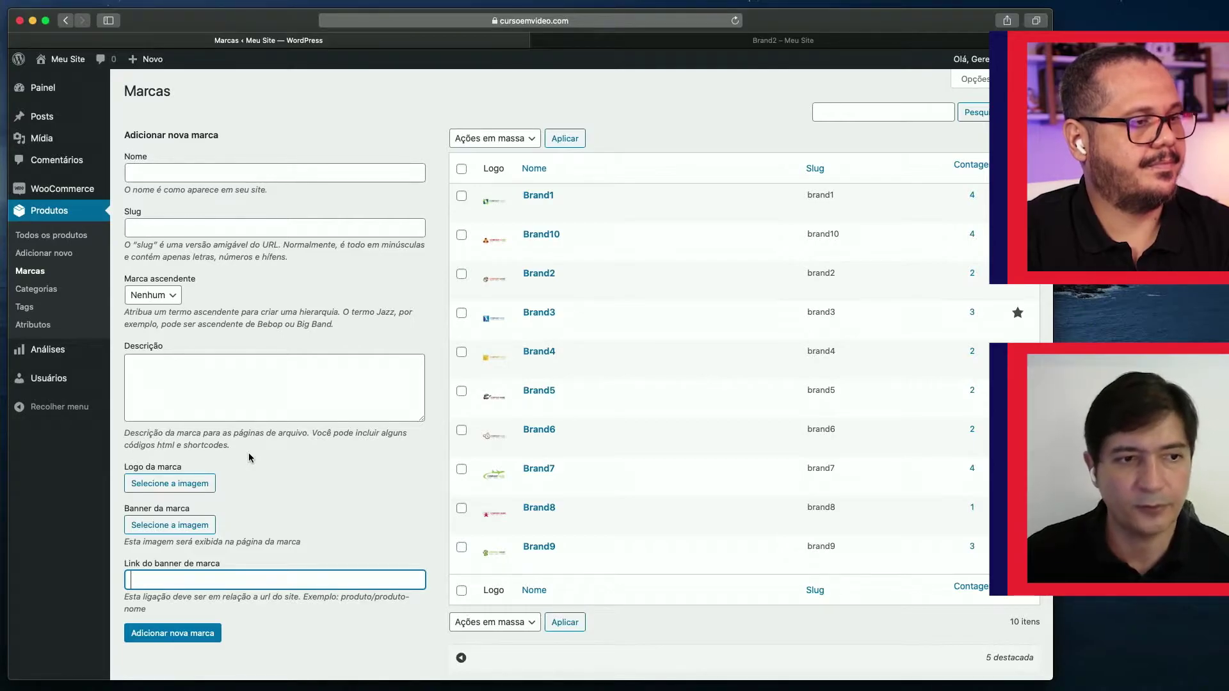
Open the product categories page and examine the category list and the parent category options for a new category.
click(50, 291)
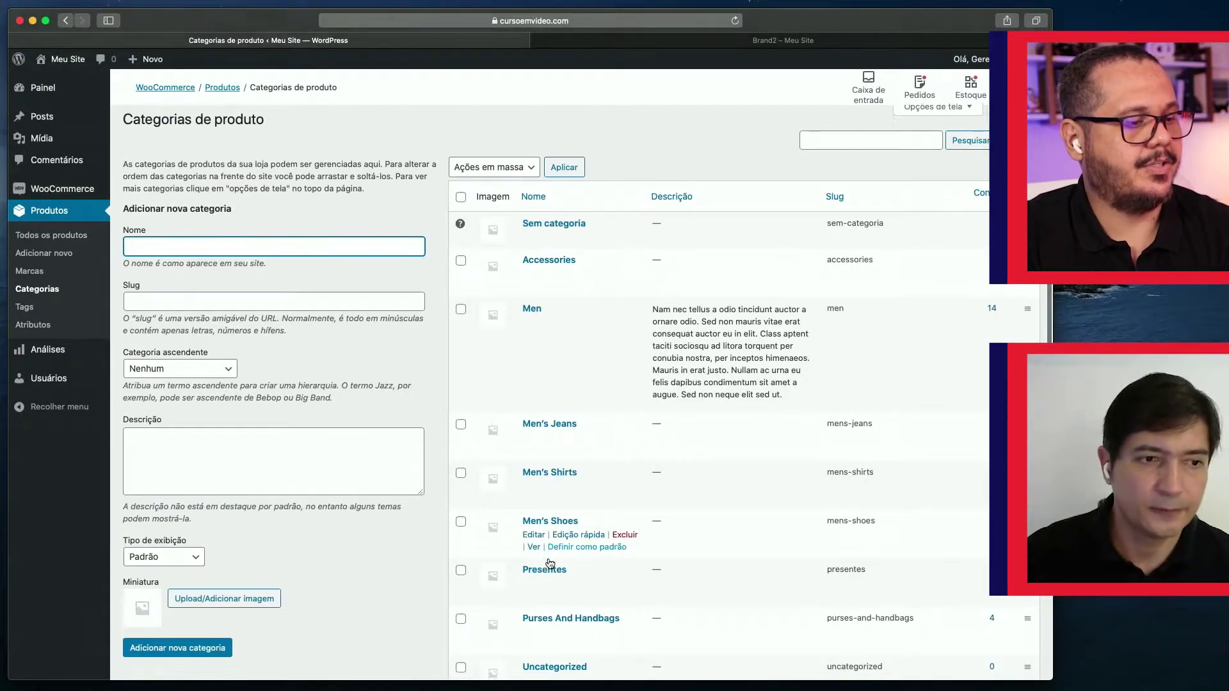
scroll(551, 563, down, 3)
scroll(551, 563, up, 4)
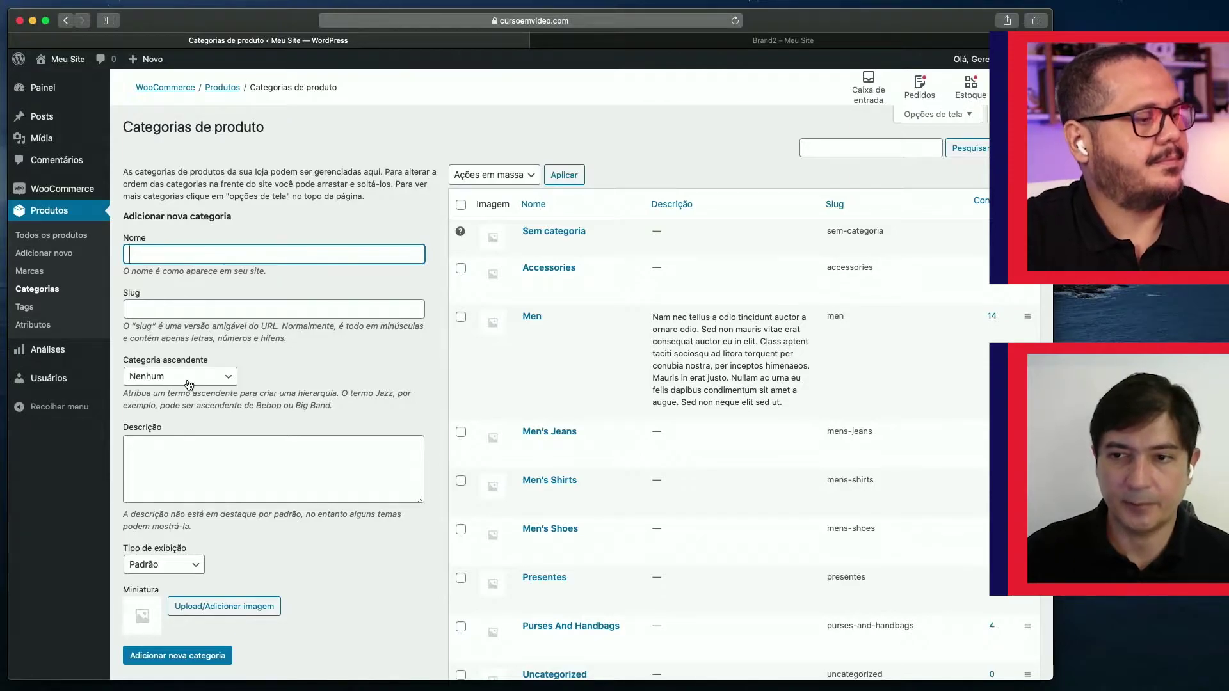
scroll(506, 431, down, 10)
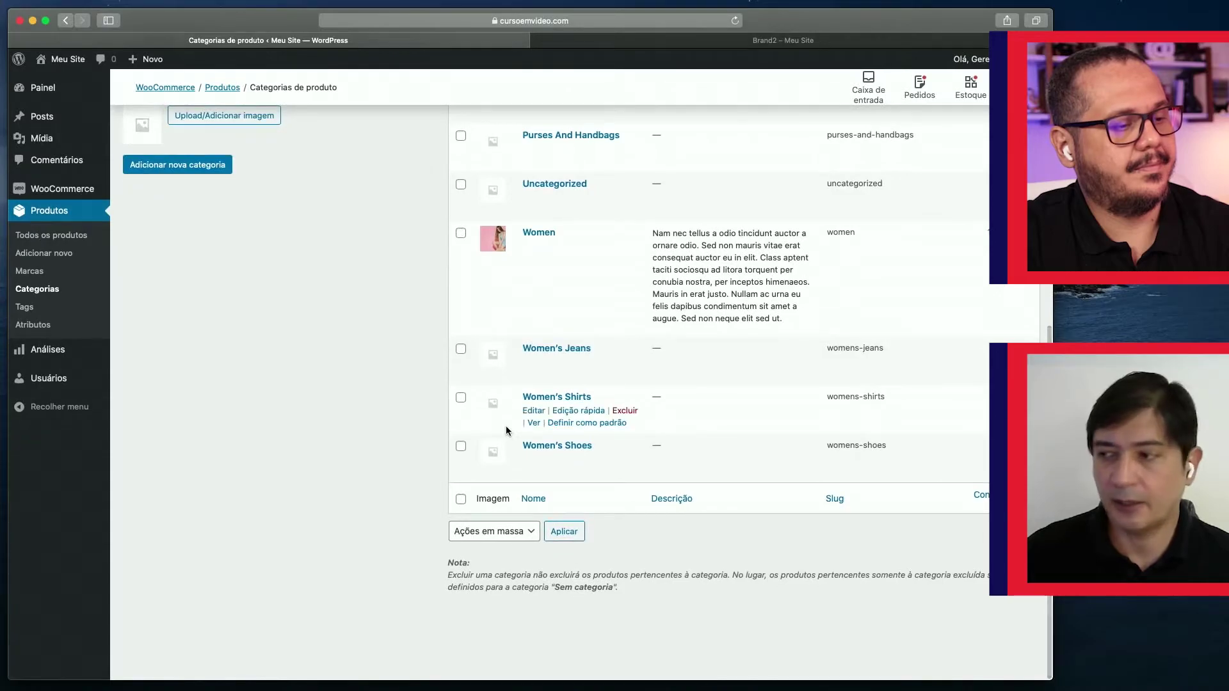
scroll(506, 431, up, 2)
scroll(507, 431, up, 7)
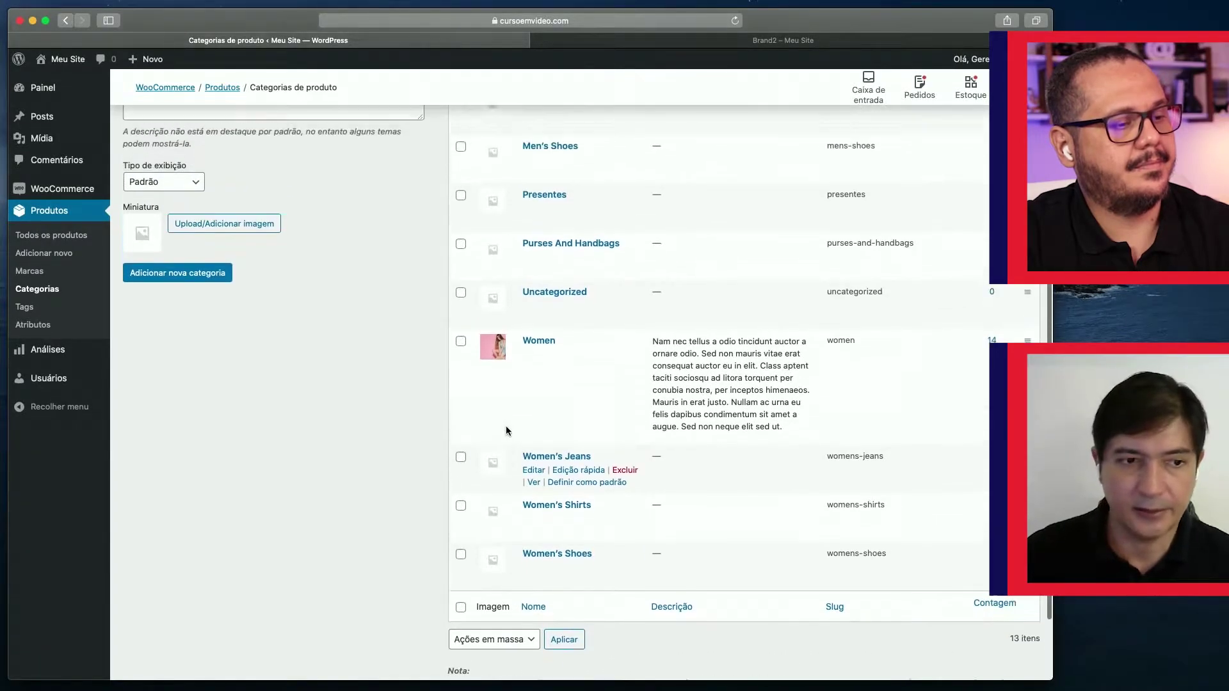
scroll(507, 431, up, 2)
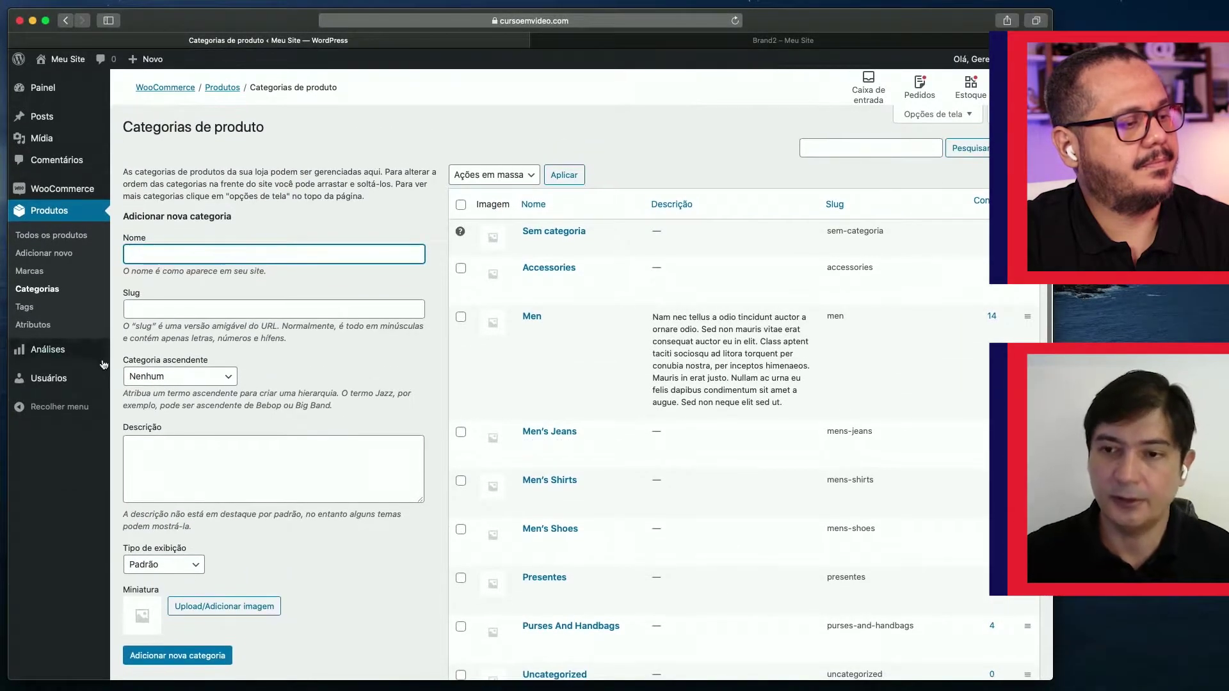
click(179, 379)
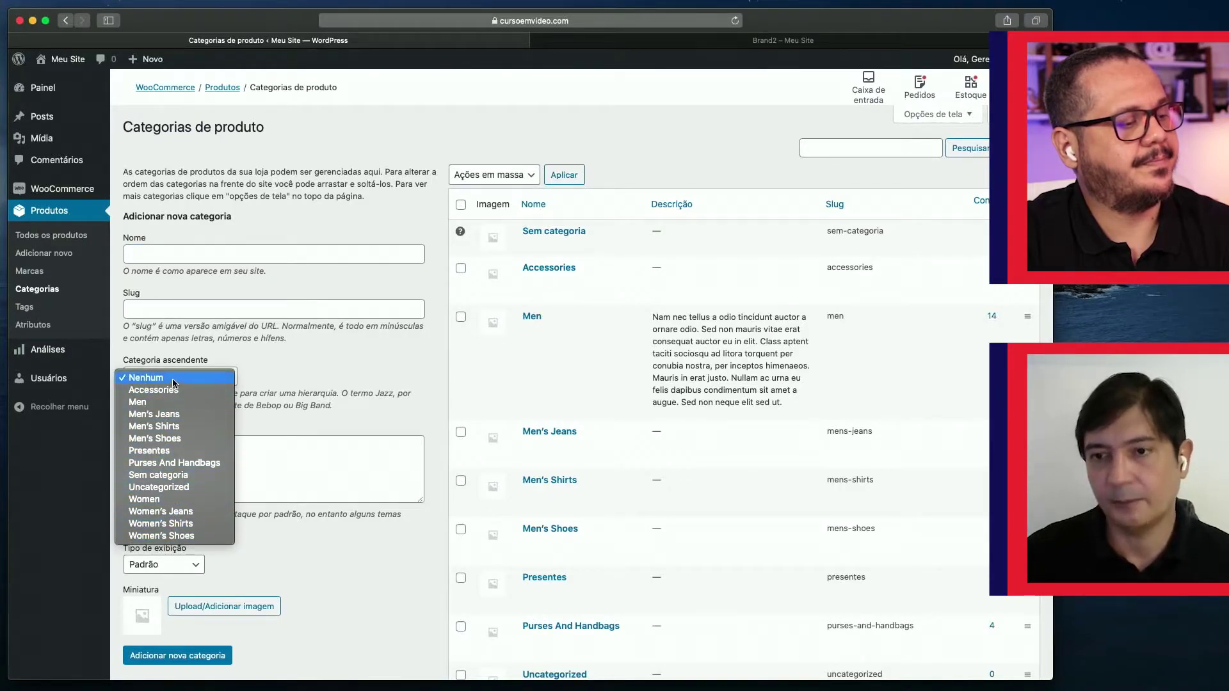
click(291, 374)
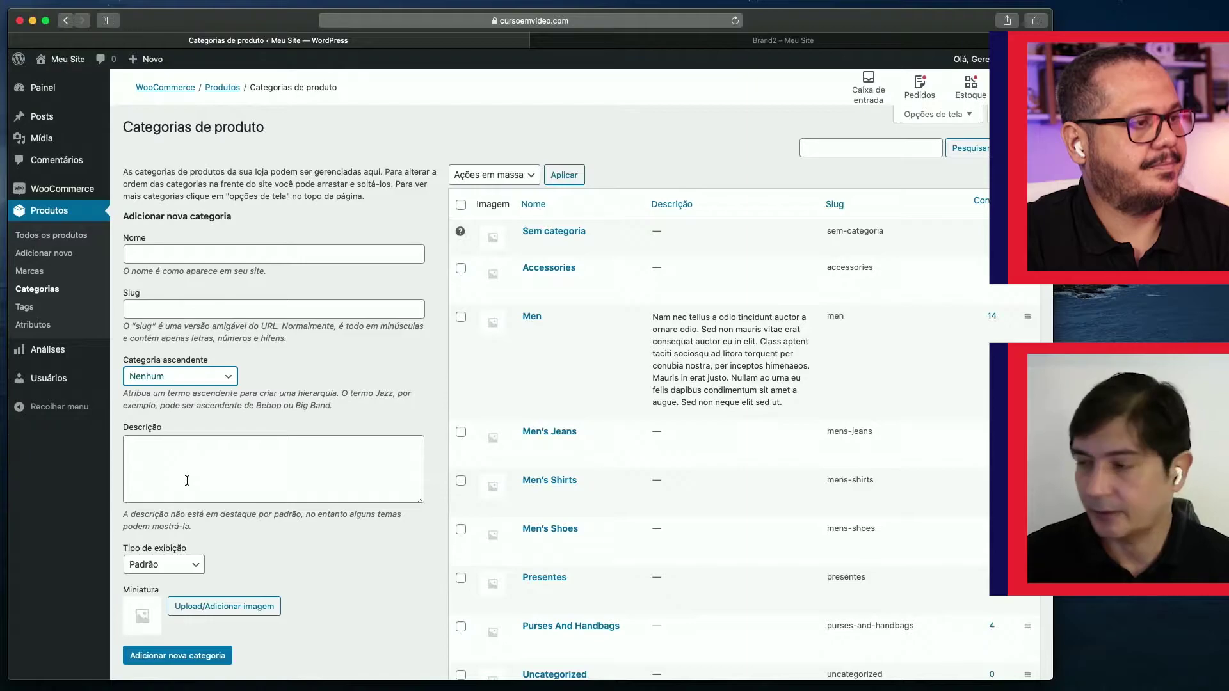
View the Accessories category page on the storefront, going through the store's home page.
click(586, 44)
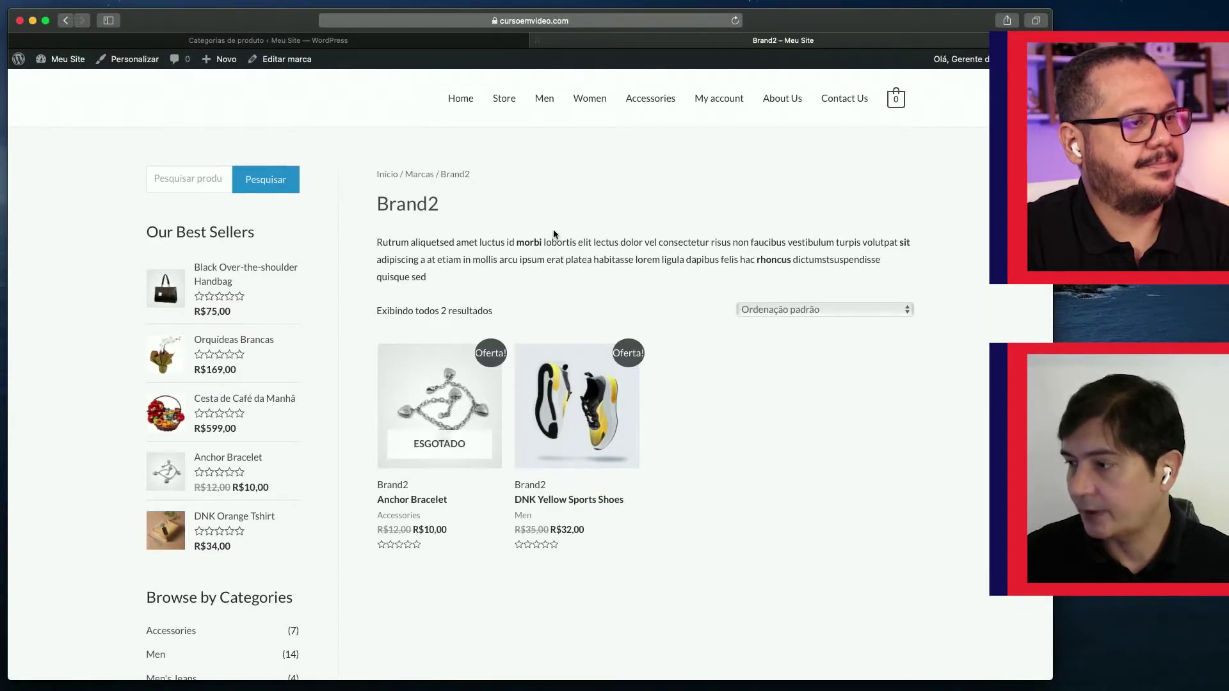
click(458, 107)
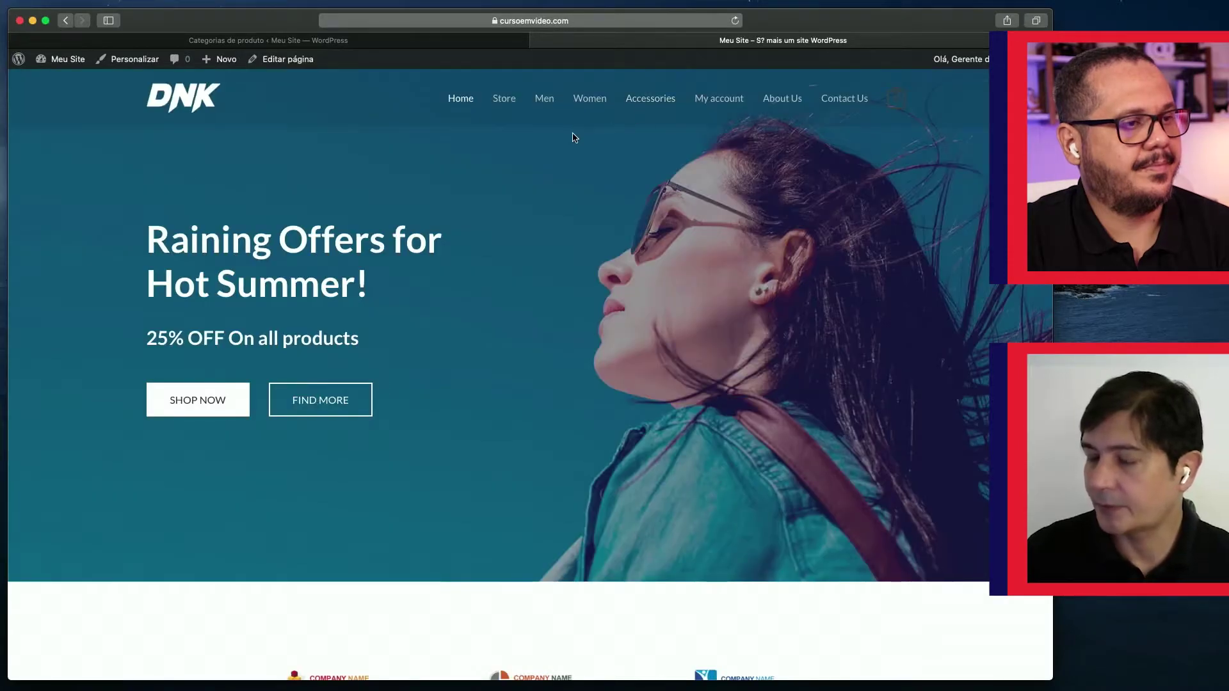
click(651, 100)
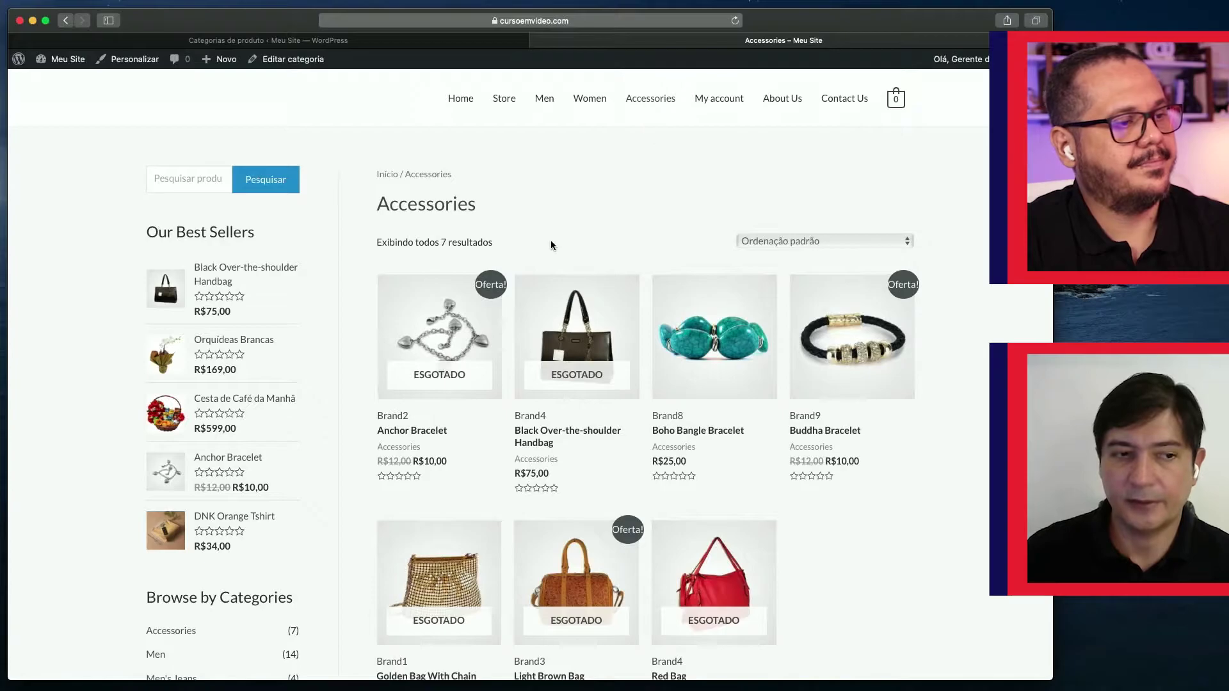
Examine the products listed on the Accessories category page of the storefront.
scroll(551, 245, down, 2)
scroll(551, 241, down, 3)
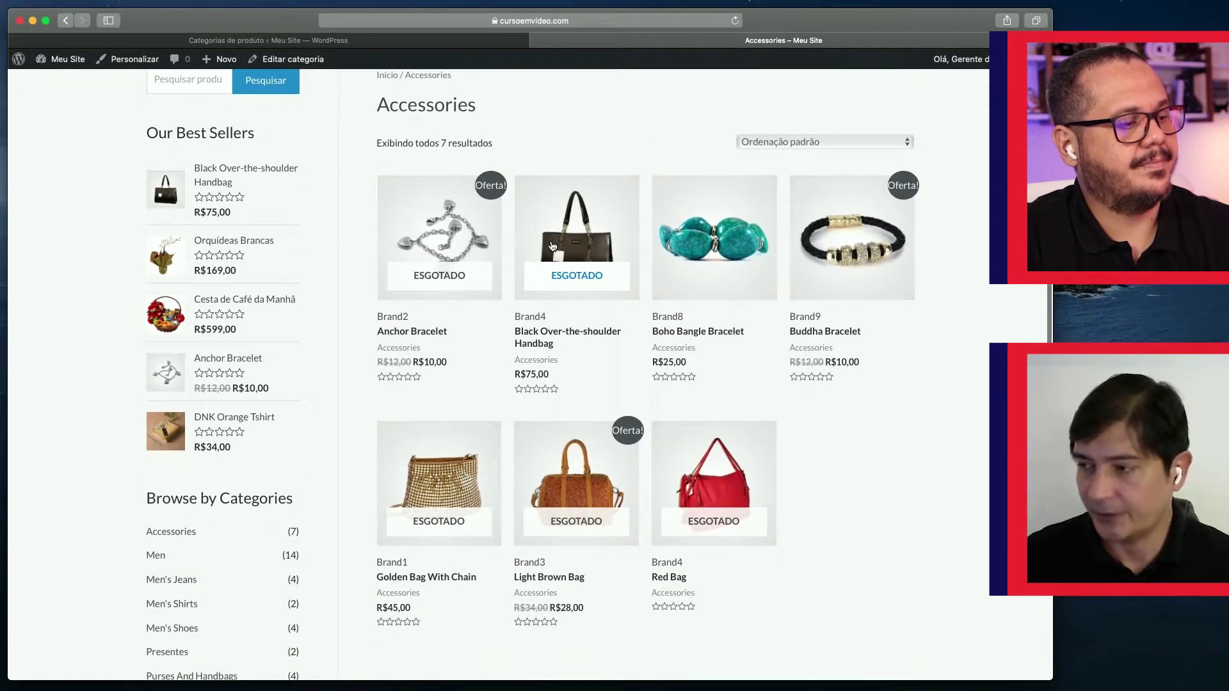
scroll(552, 246, down, 1)
scroll(552, 246, up, 4)
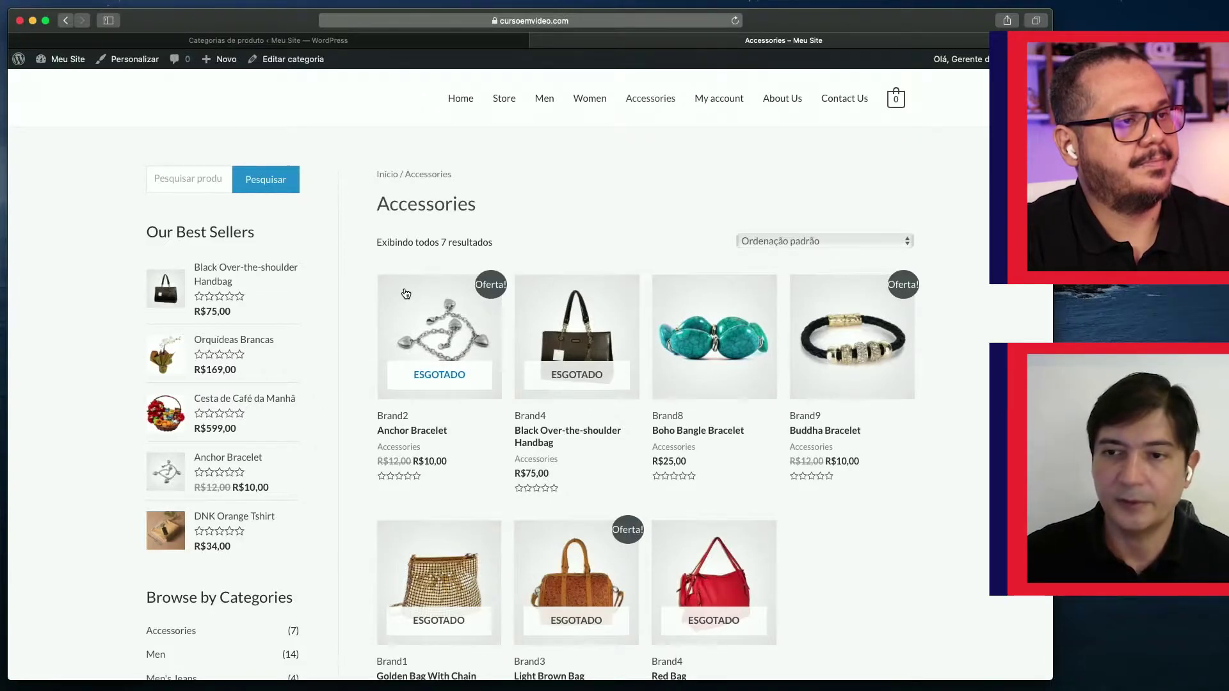
Inspect the full web address of the Accessories page, highlighting the categoria-produto and accessories parts of the path.
click(524, 19)
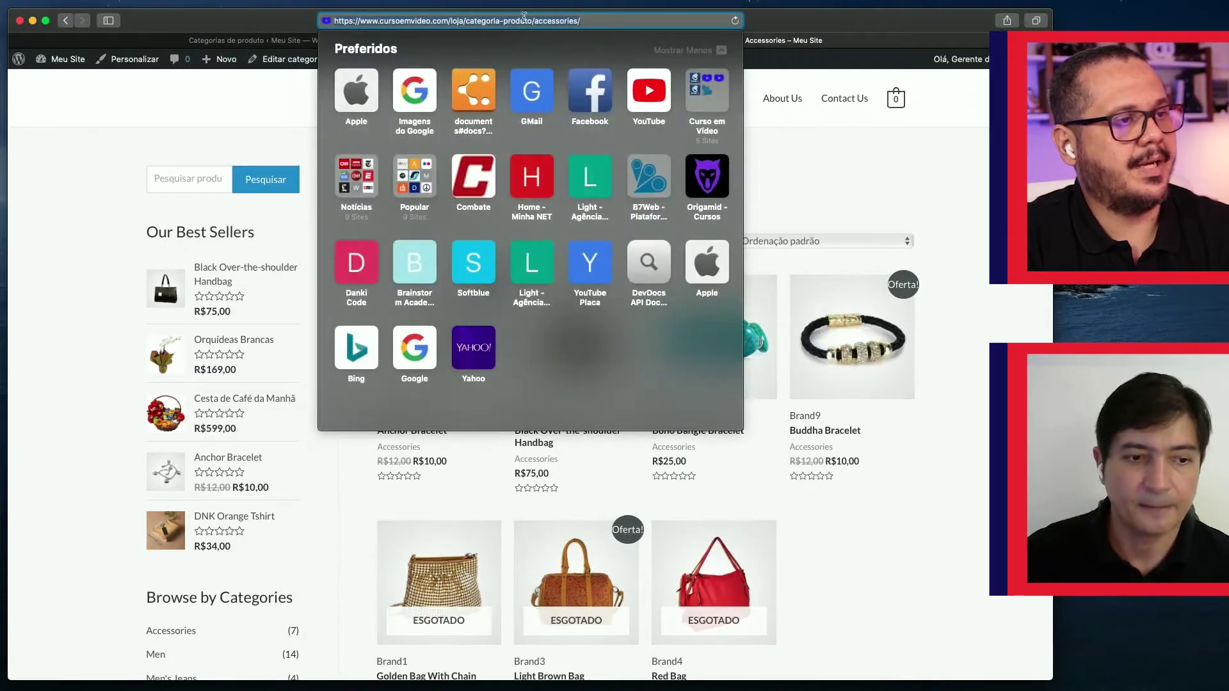
click(538, 20)
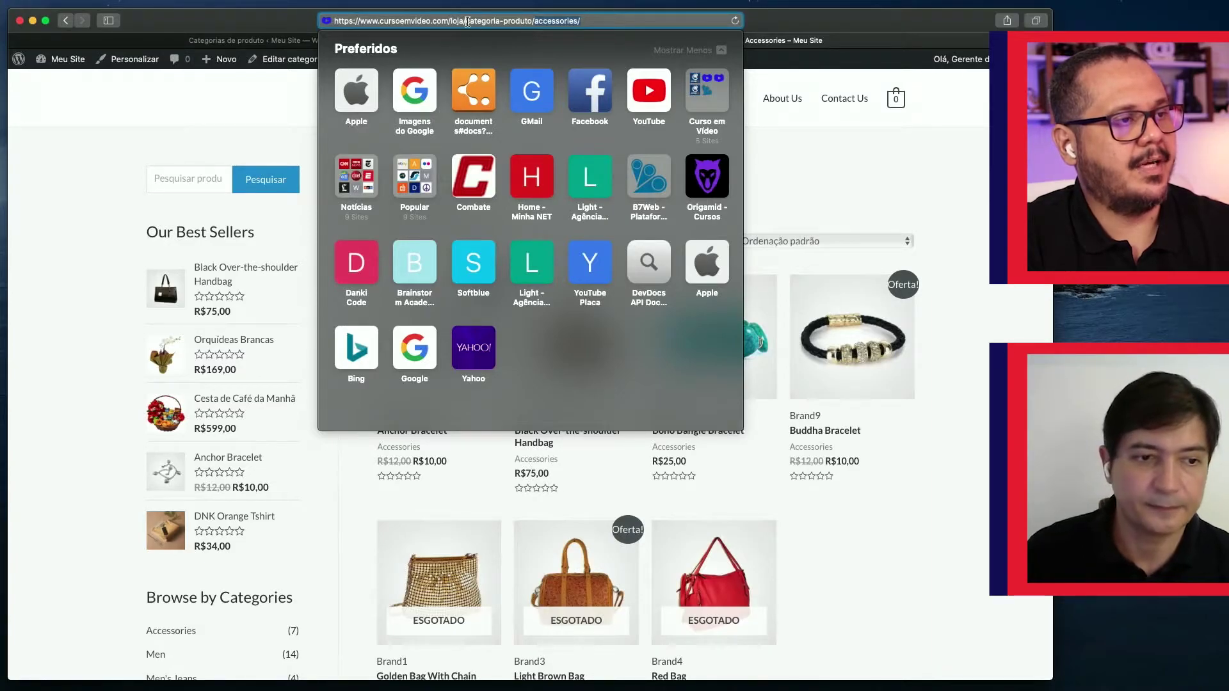
key(Return)
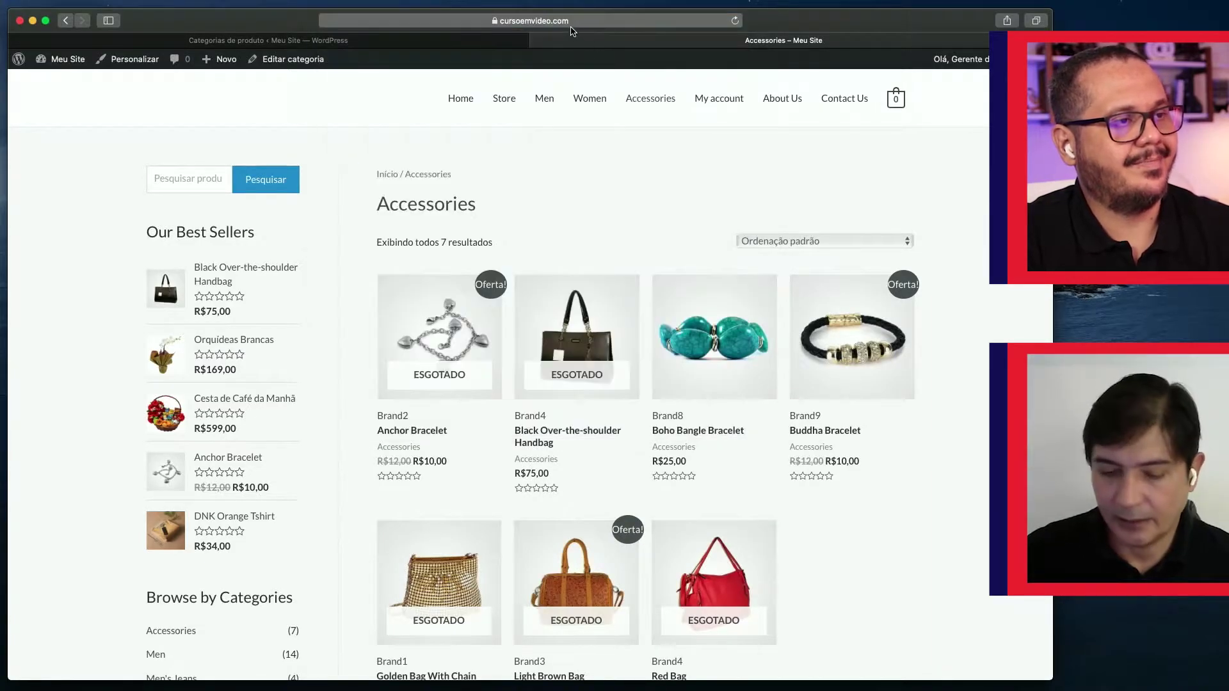
click(525, 23)
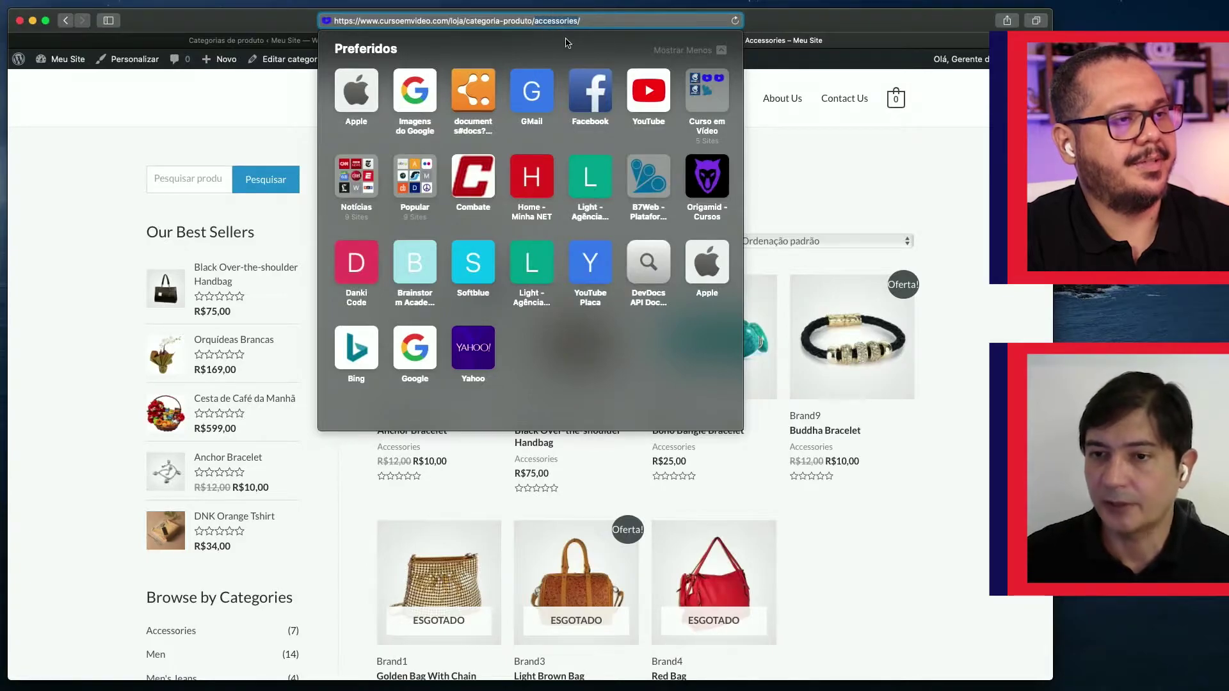
click(820, 185)
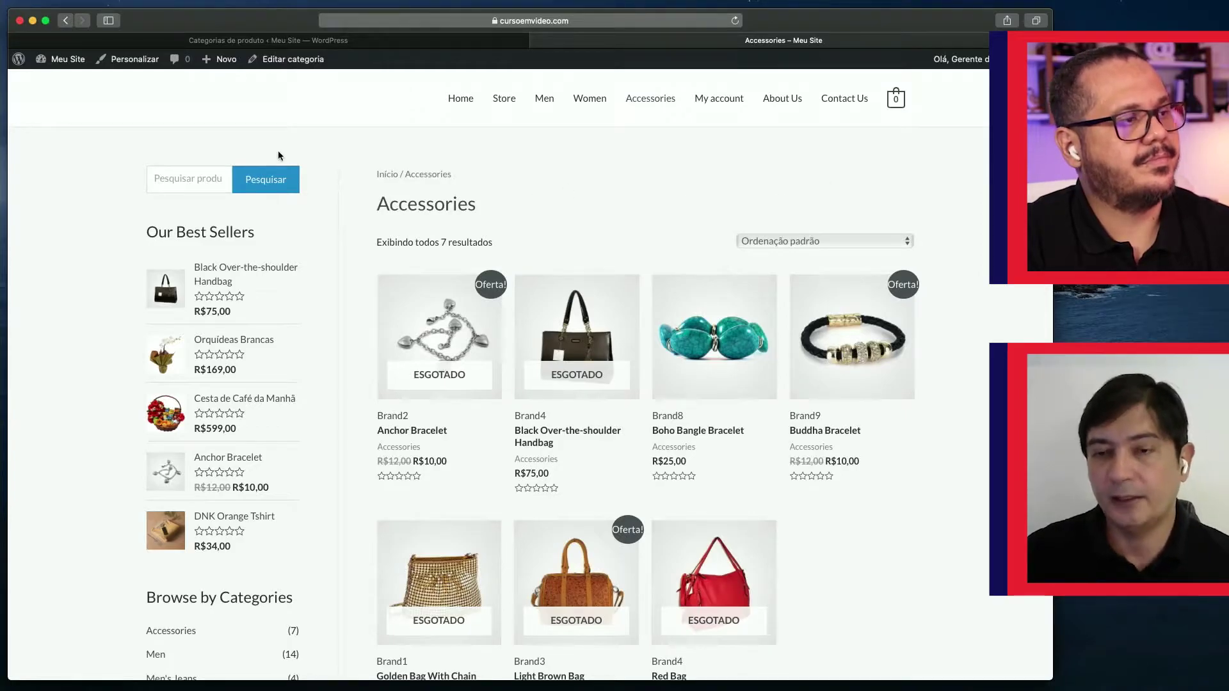
Return to the product categories admin page and examine the description and thumbnail fields and the category list down to Women.
click(217, 40)
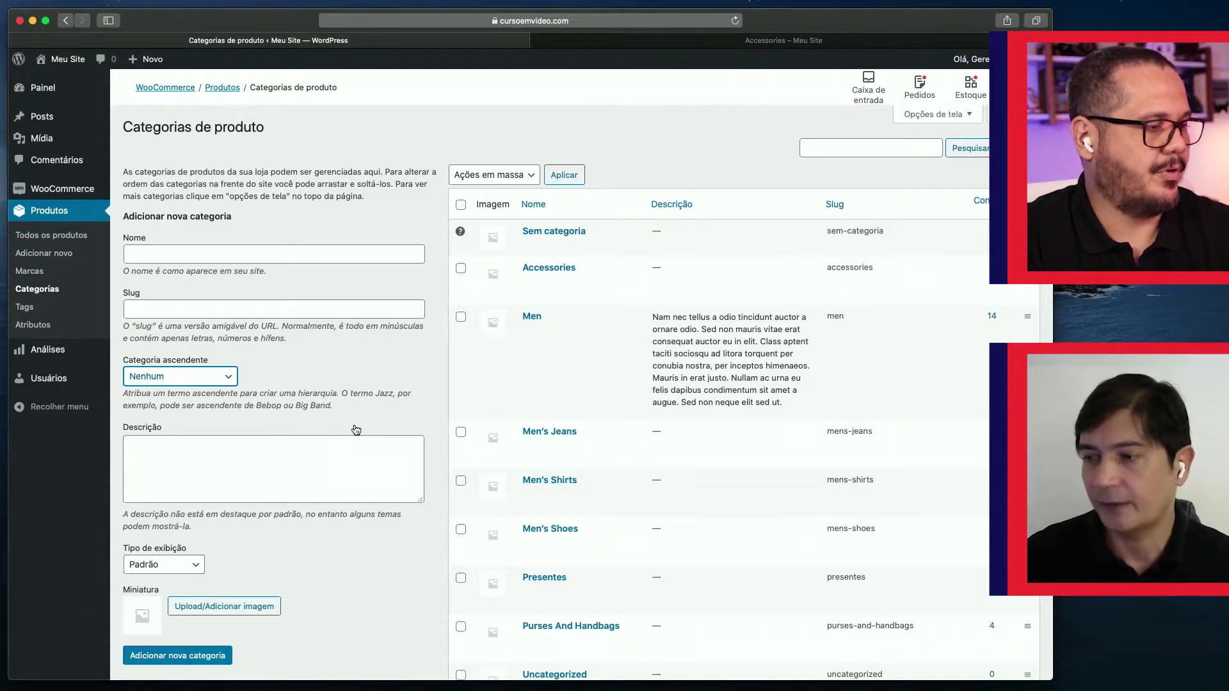
scroll(356, 429, down, 2)
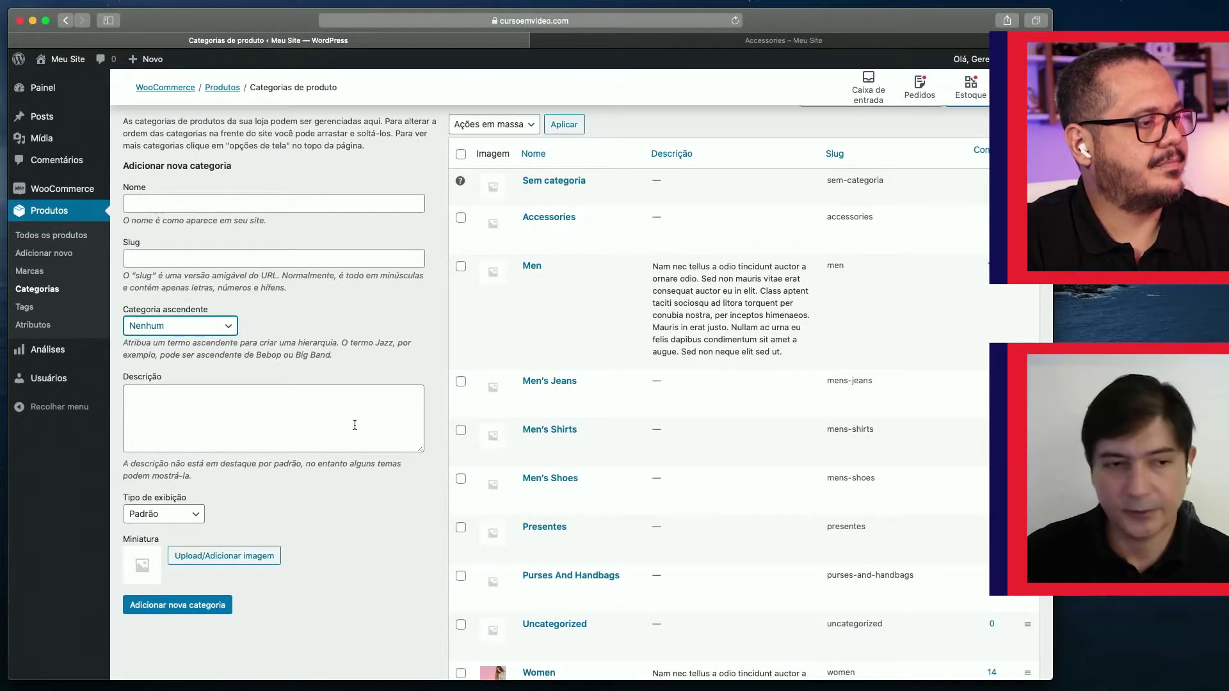
scroll(354, 425, down, 3)
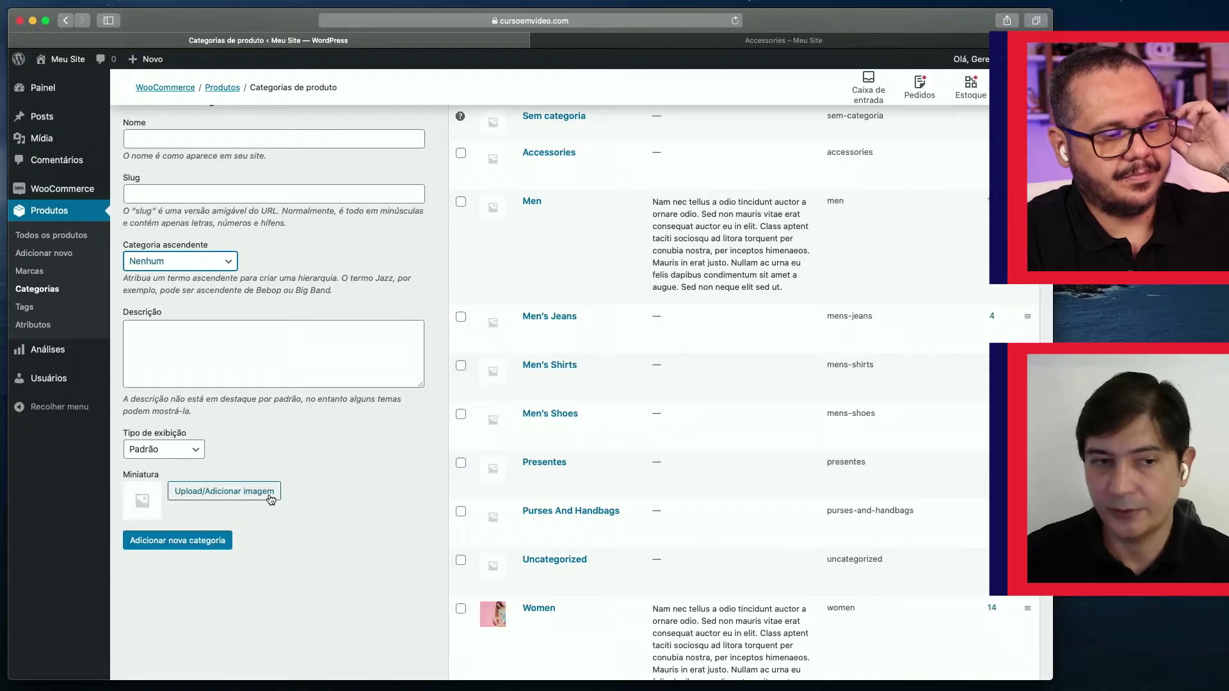
scroll(271, 500, down, 1)
scroll(271, 500, down, 5)
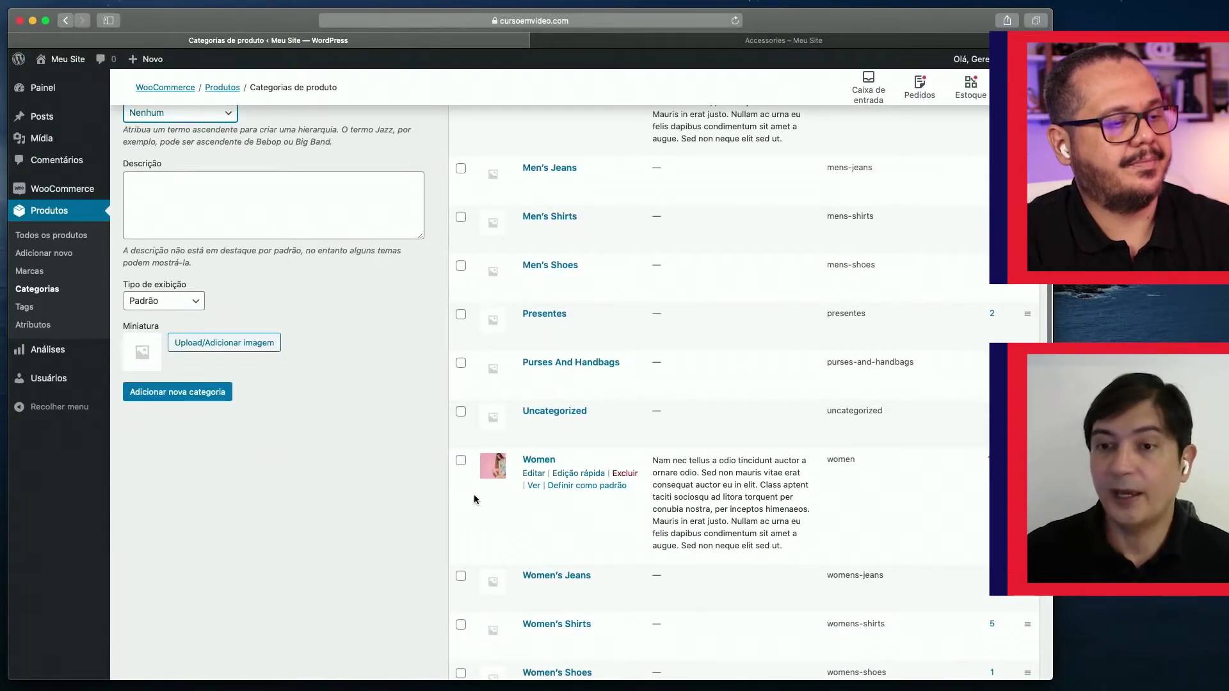
scroll(369, 498, up, 2)
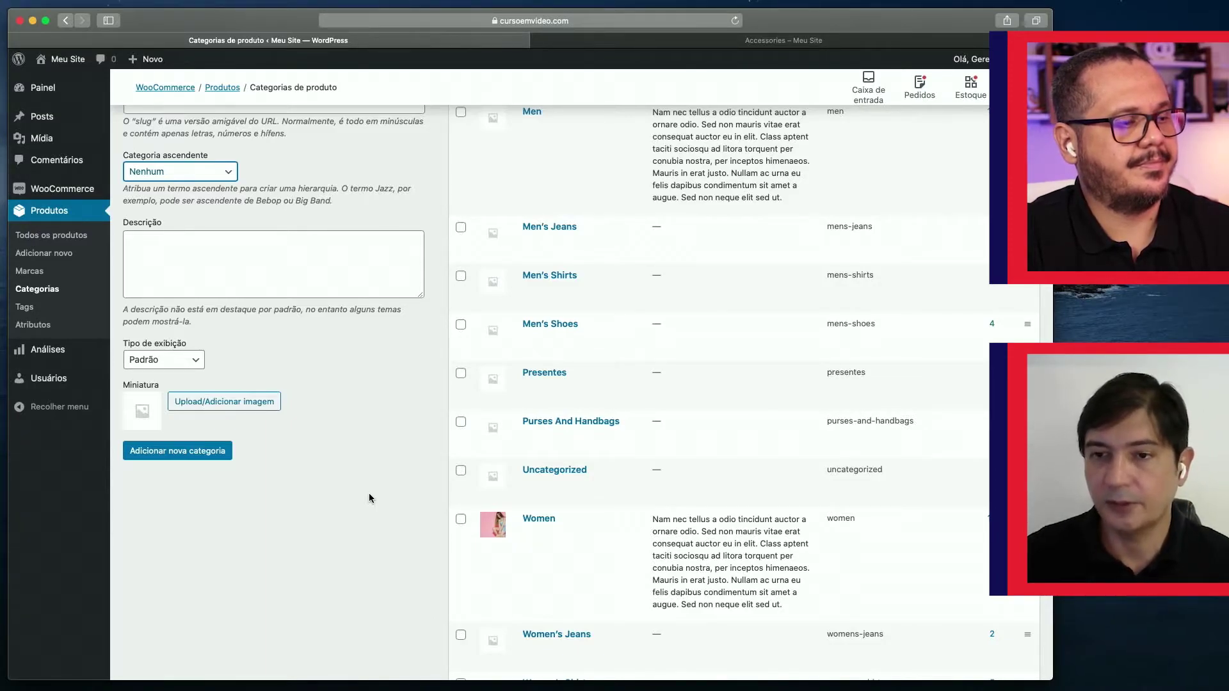
scroll(369, 498, down, 1)
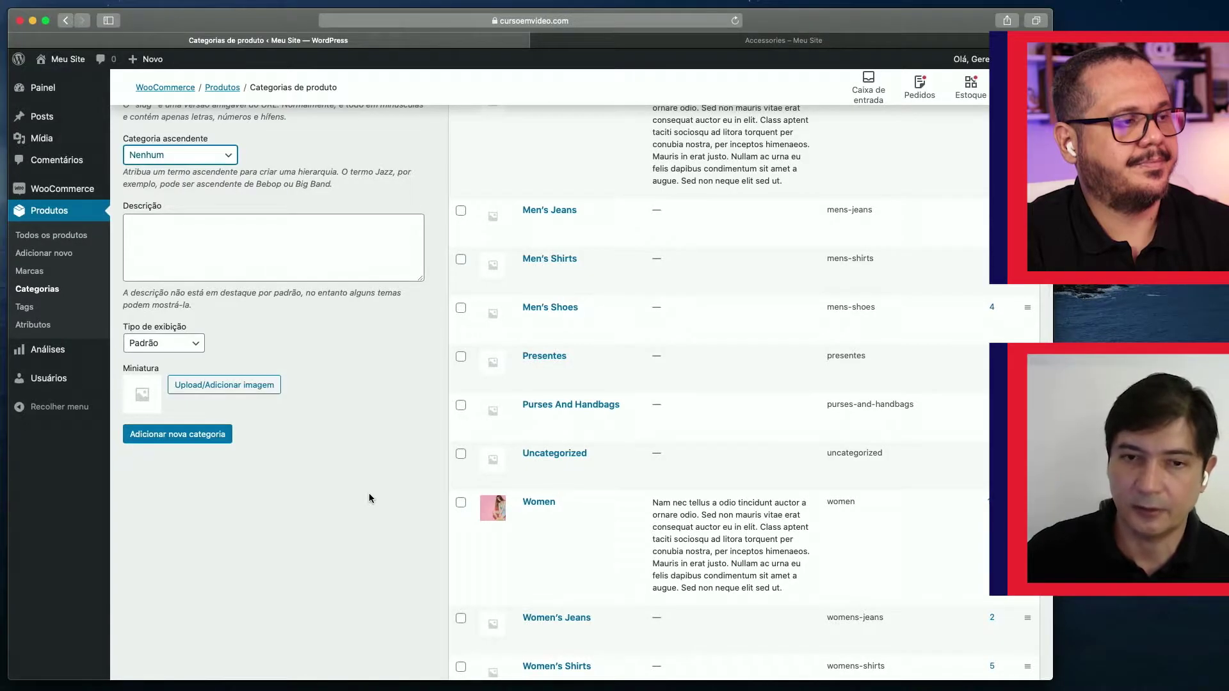
scroll(369, 498, up, 5)
Examine the display type options for a new category, leaving Padrão selected.
click(189, 433)
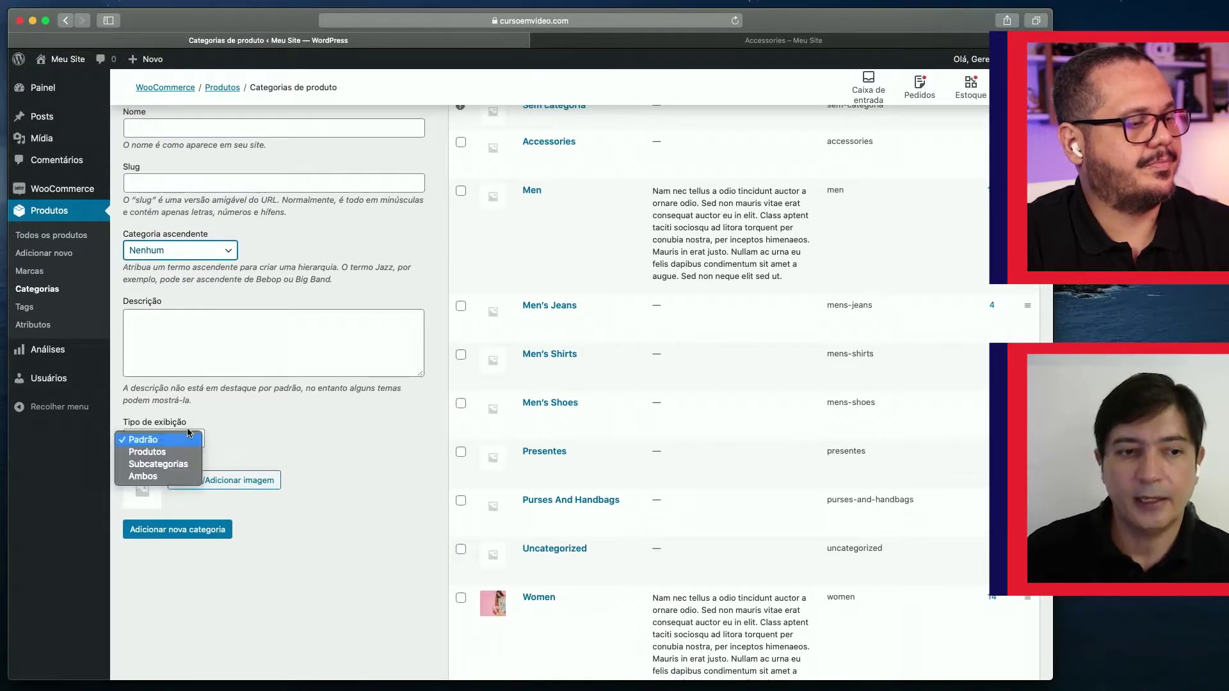
click(268, 436)
scroll(304, 417, down, 1)
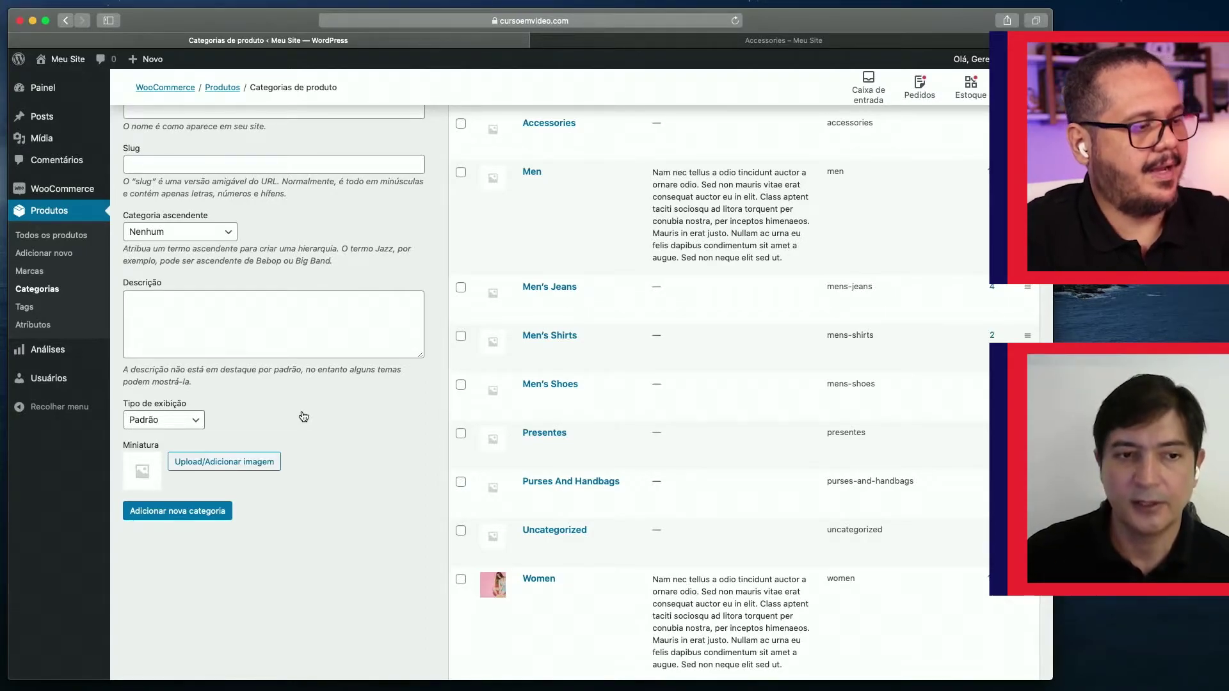
click(178, 421)
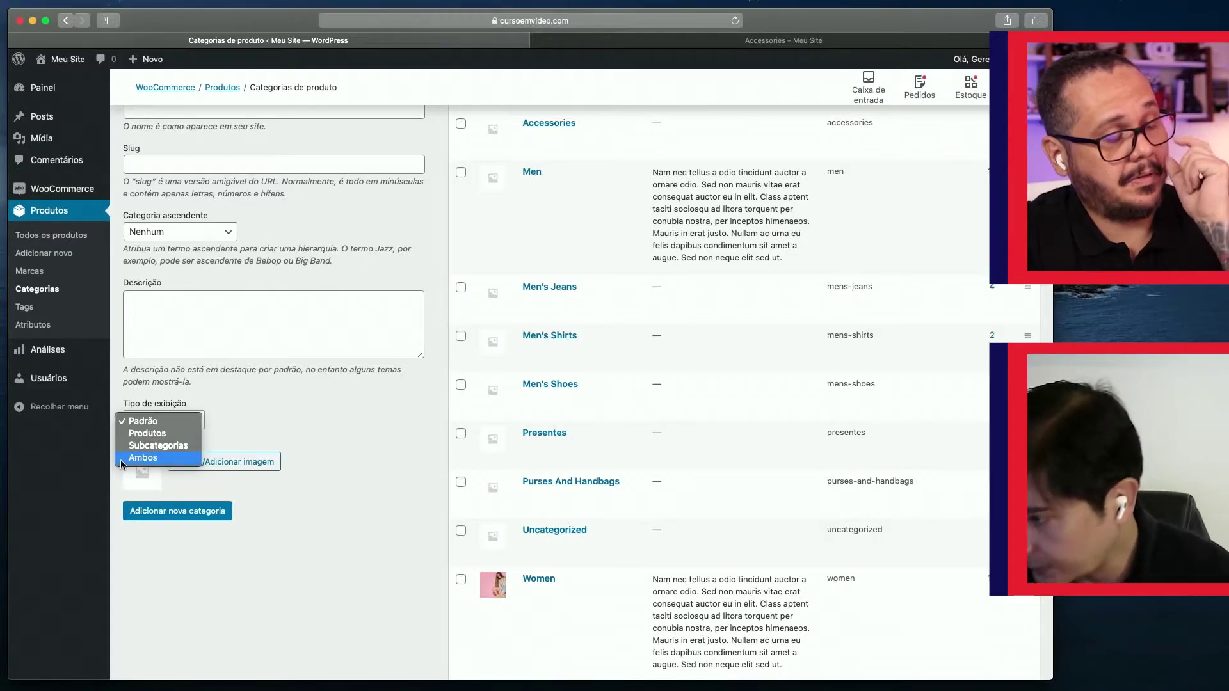
click(332, 433)
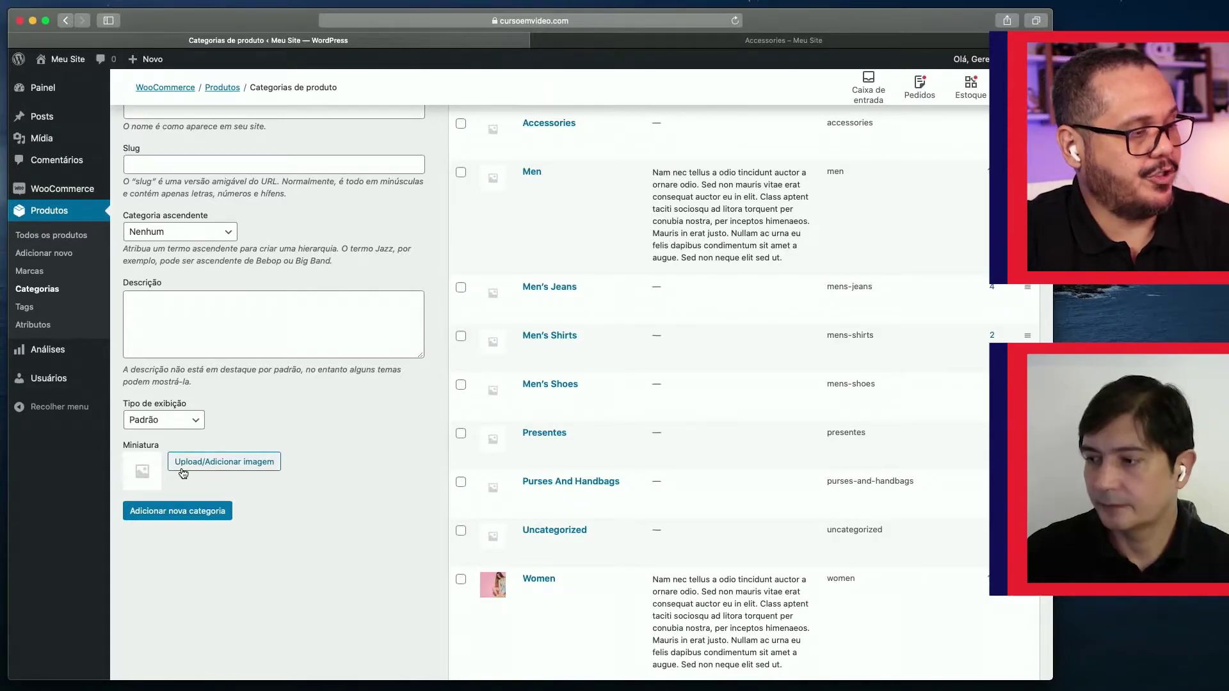
click(198, 423)
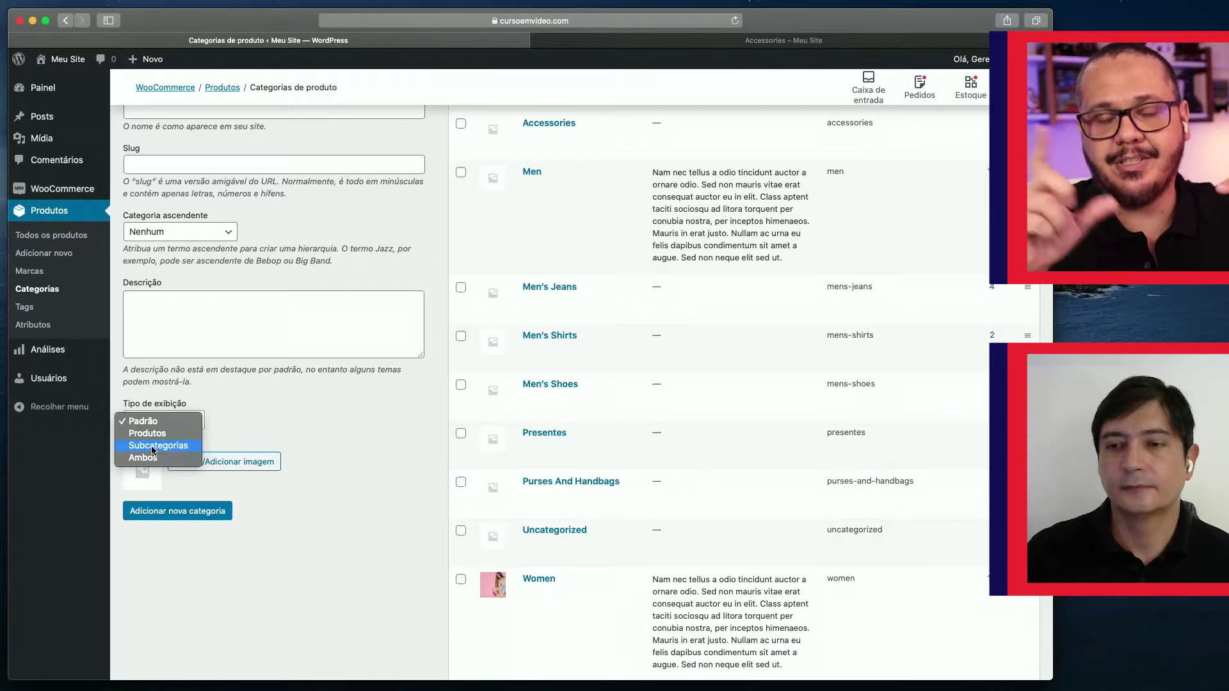
click(254, 419)
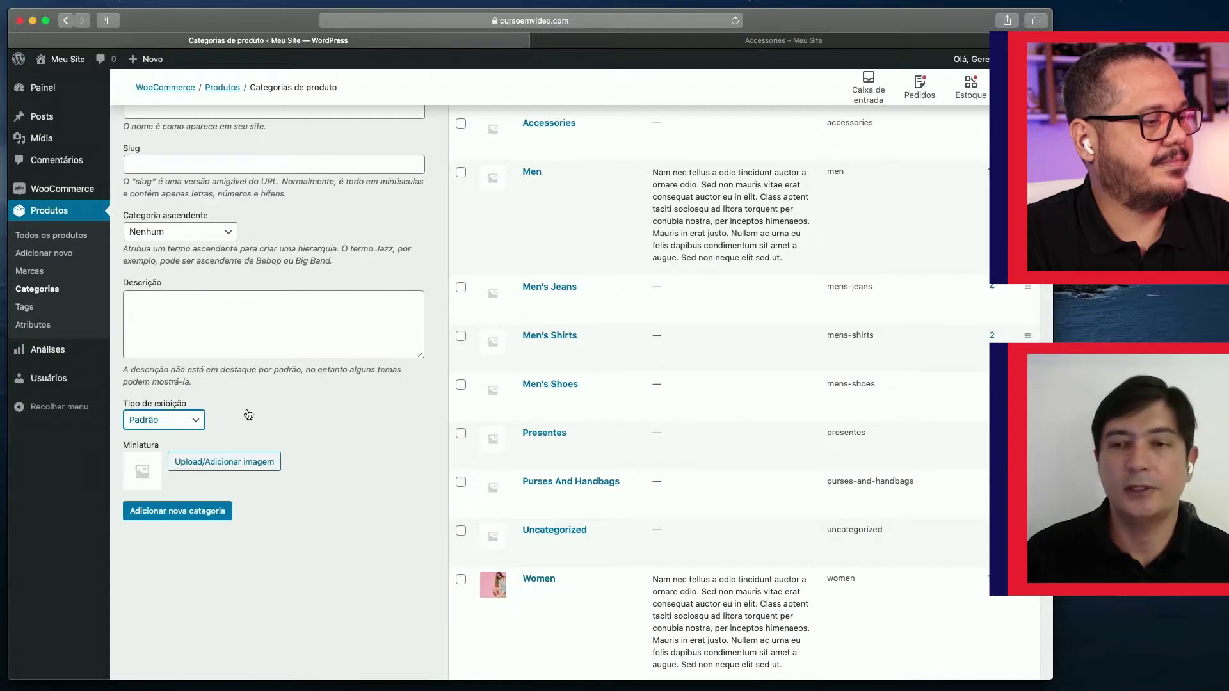
click(195, 421)
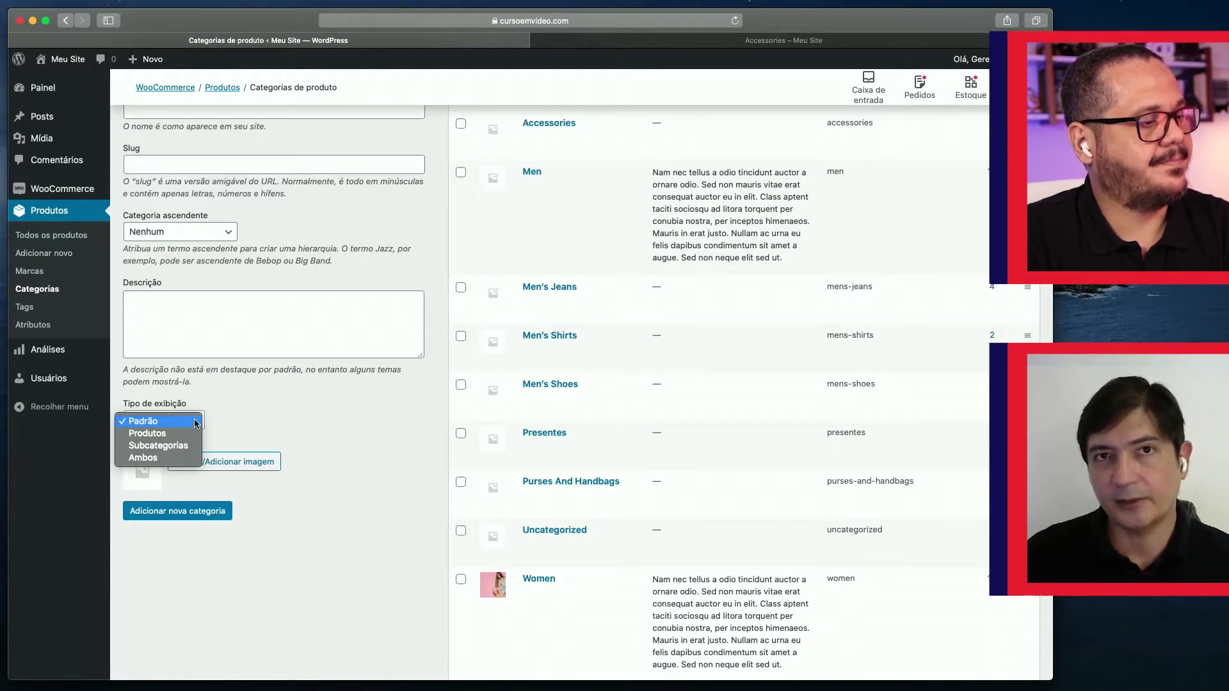
click(278, 427)
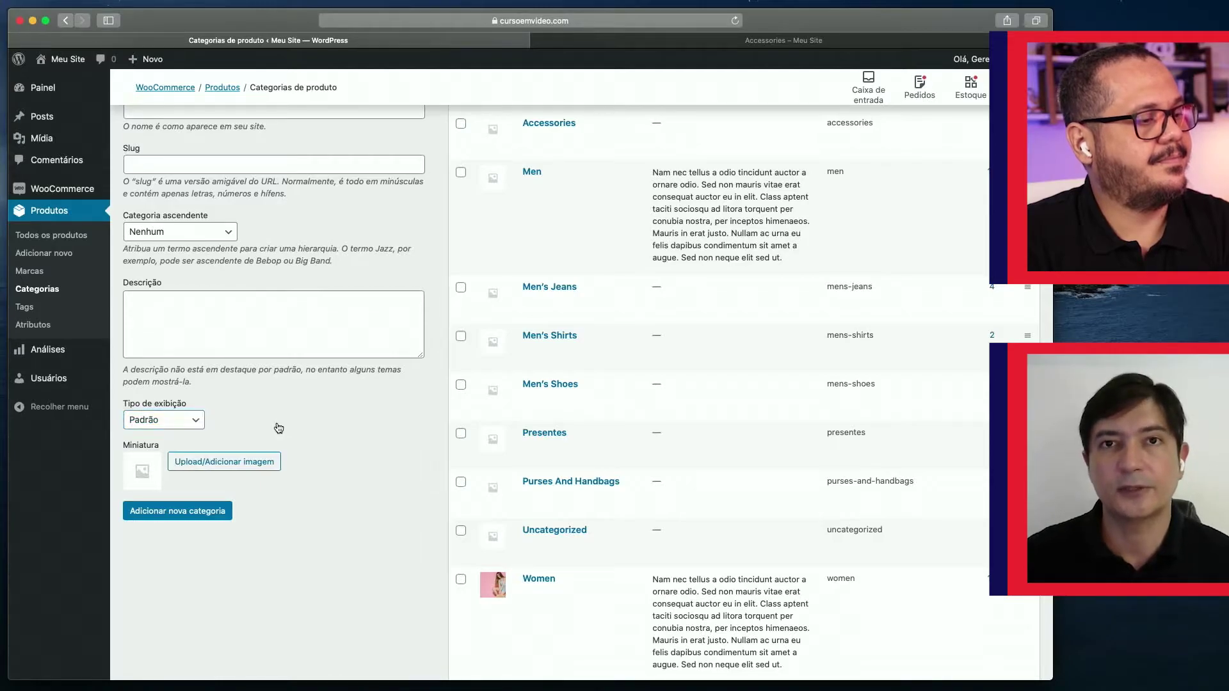
scroll(279, 427, up, 5)
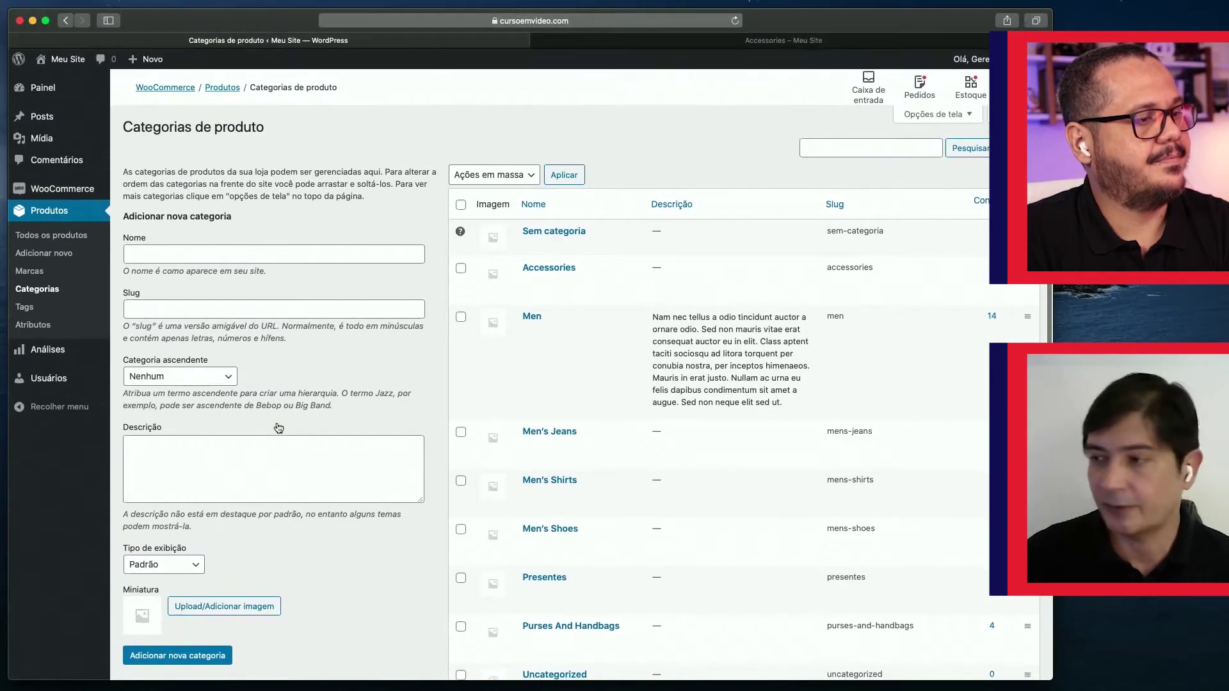
Open the product tags page and examine the name, slug and description fields for a new tag.
click(28, 311)
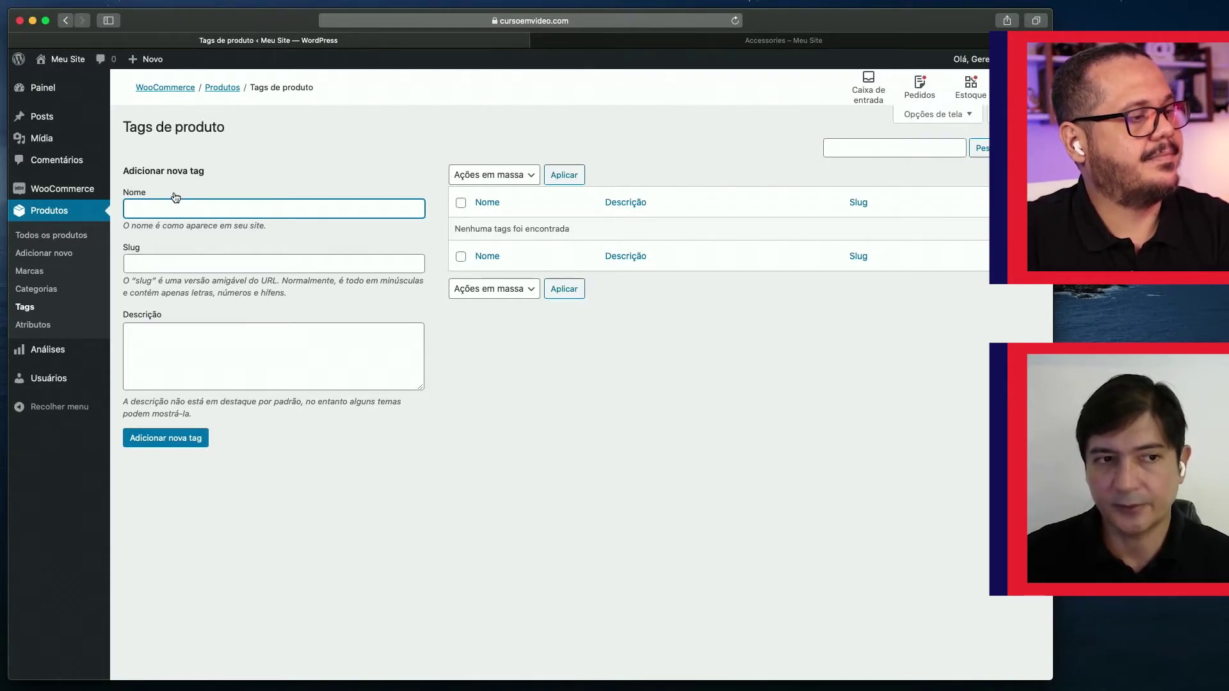
click(165, 263)
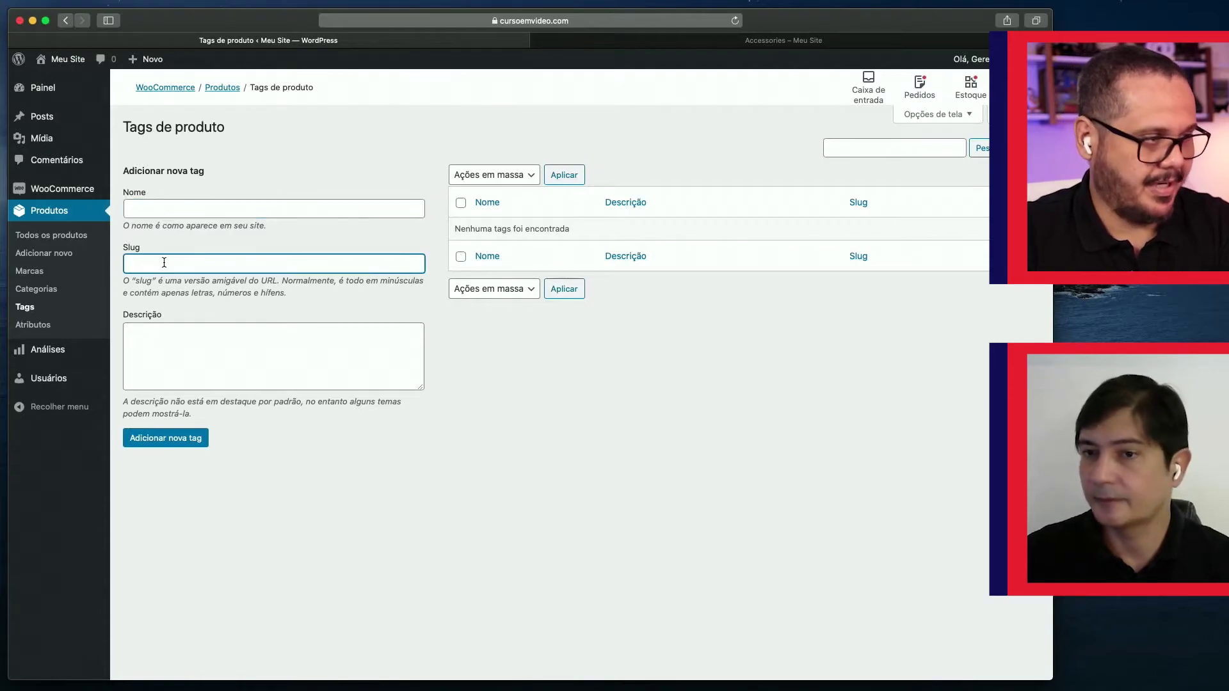
click(167, 346)
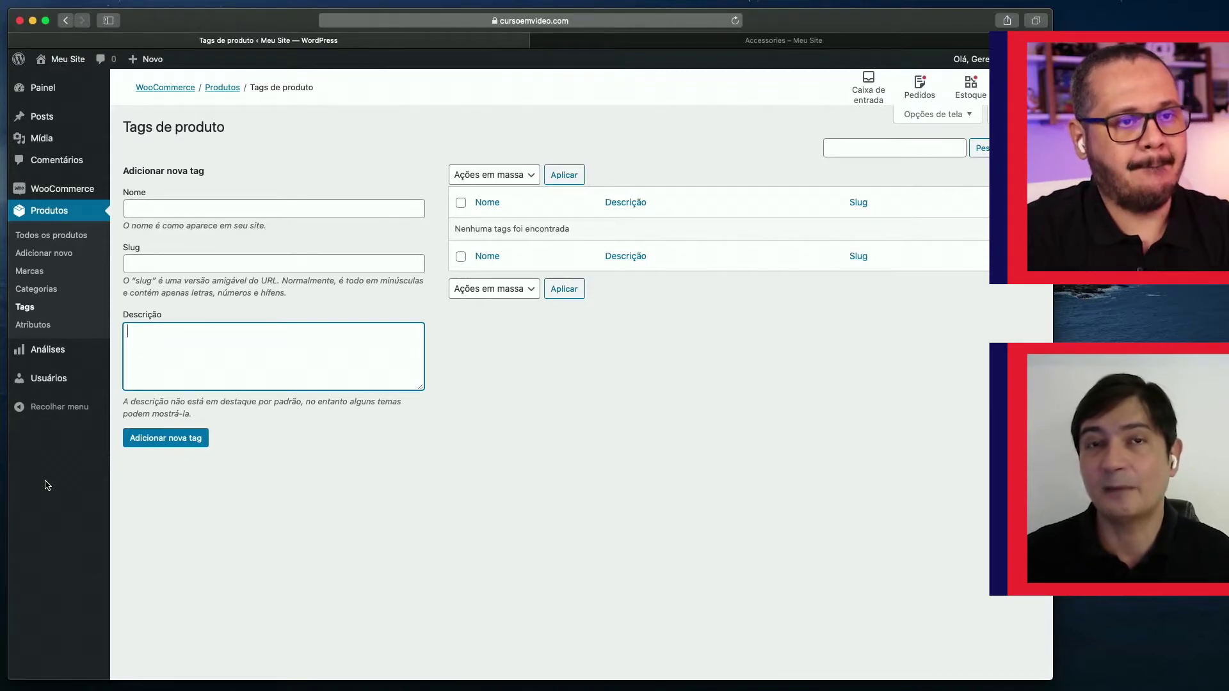
Open the product attributes page and examine the new attribute's name field and the Ativar arquivos? option, leaving that option off.
click(36, 326)
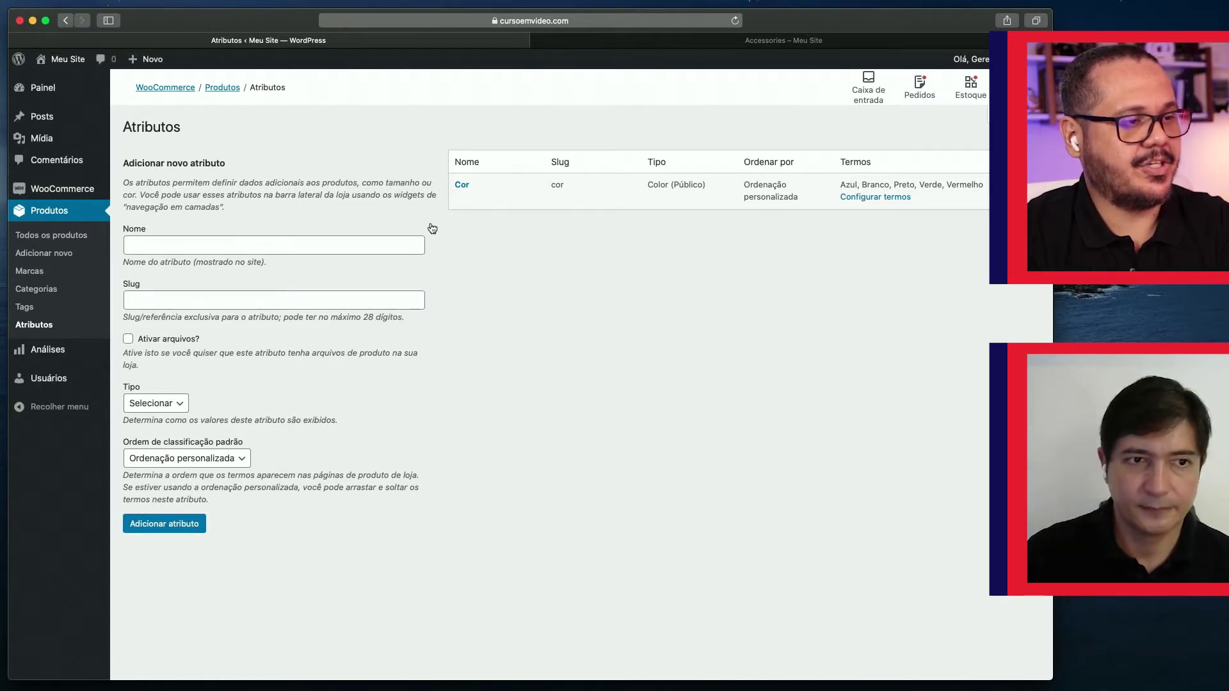
mouse_move(454, 189)
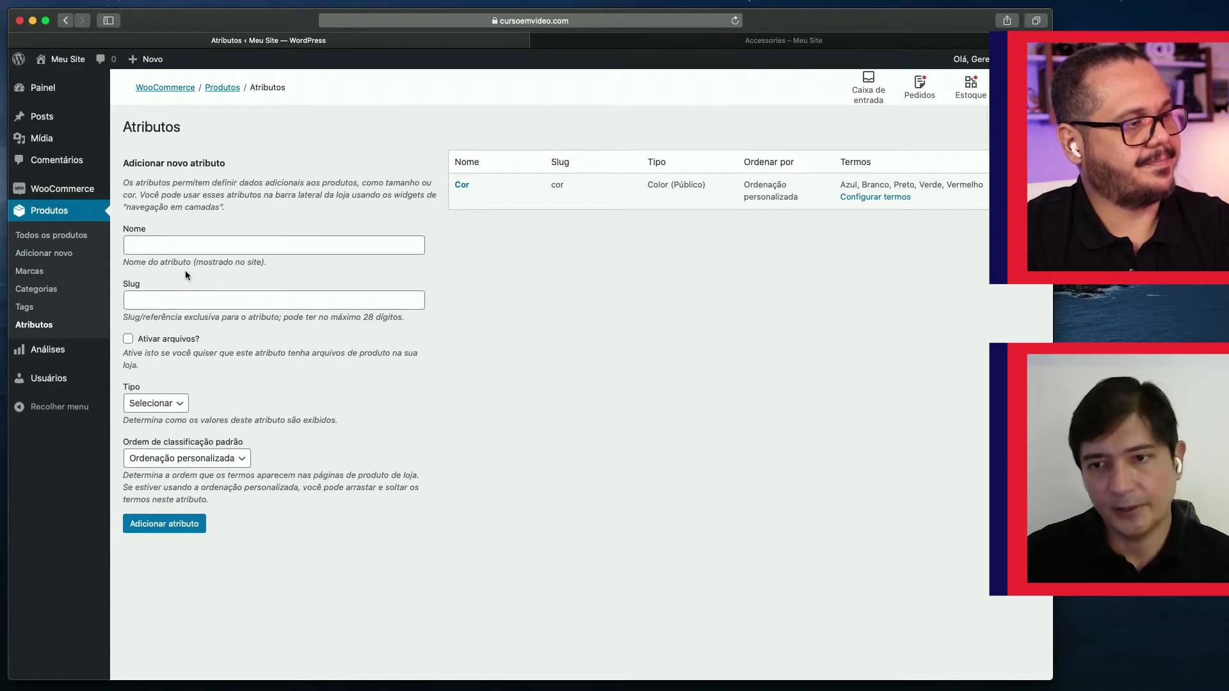
click(154, 244)
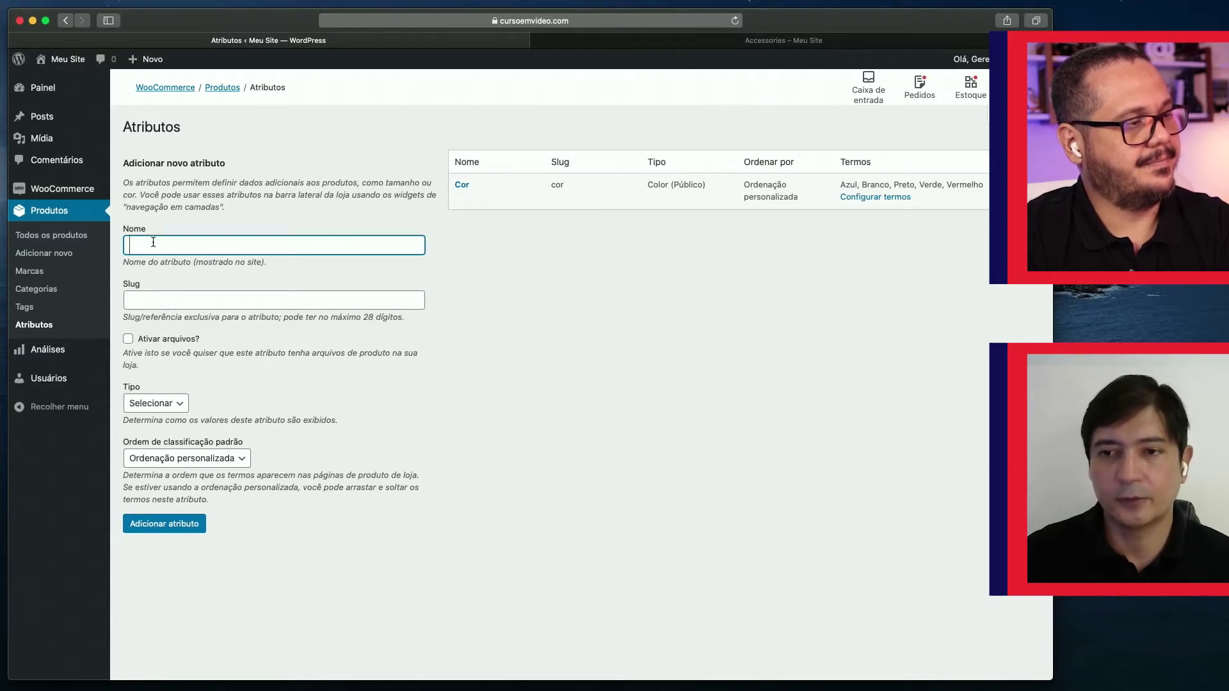
click(128, 340)
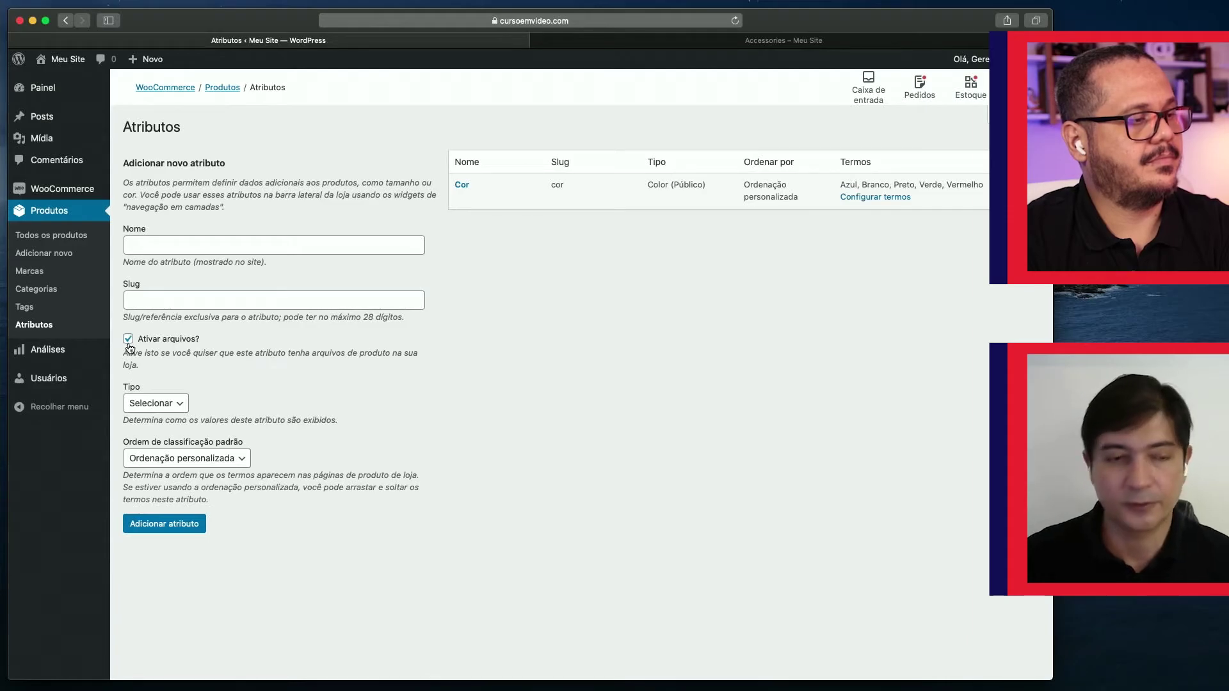
click(128, 340)
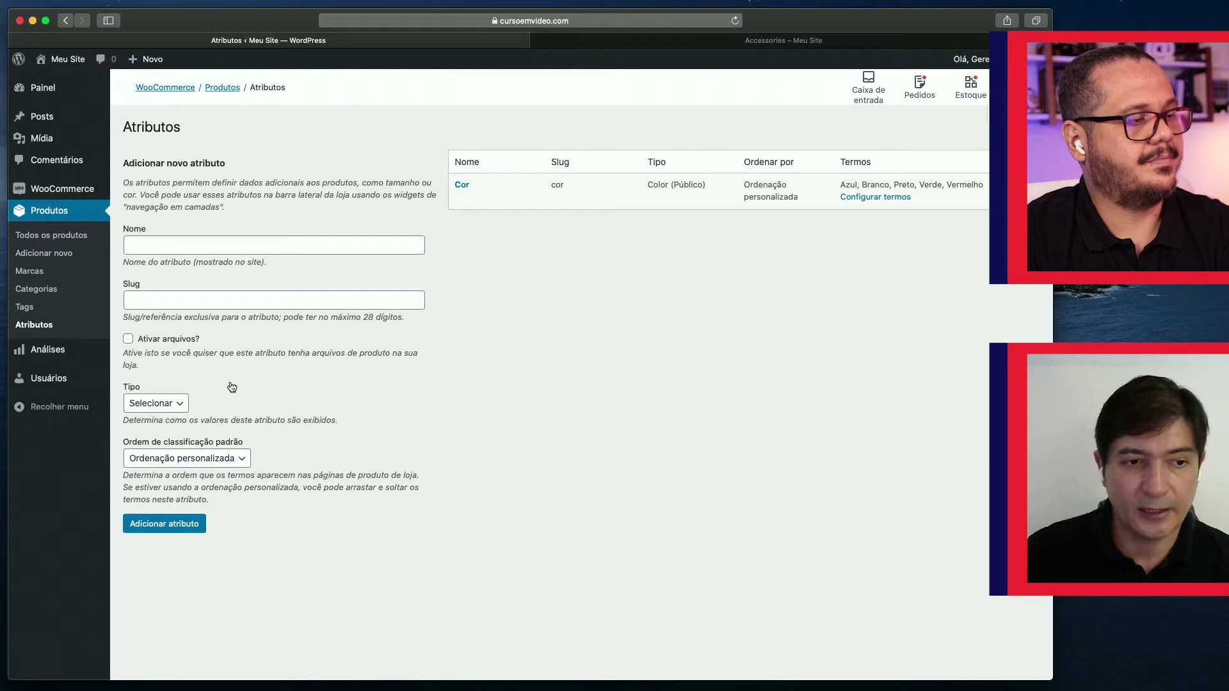
Try the Color, Image and Button types for the new attribute, and set the type back to Selecionar.
click(177, 410)
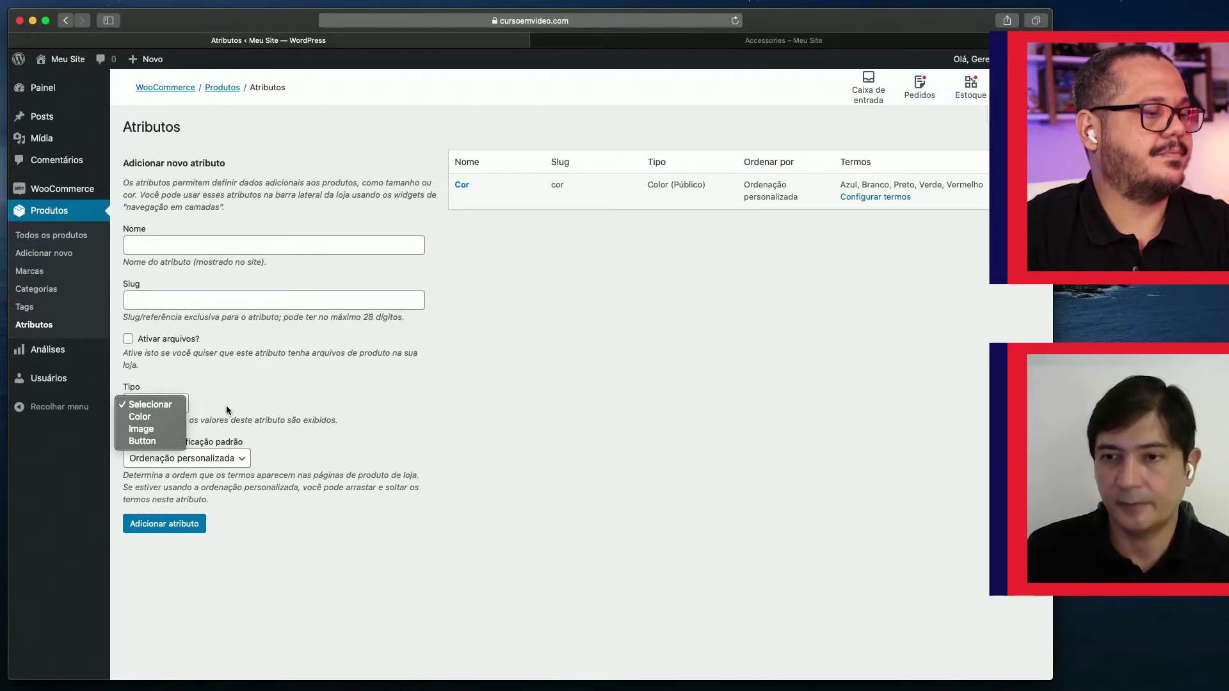
click(146, 416)
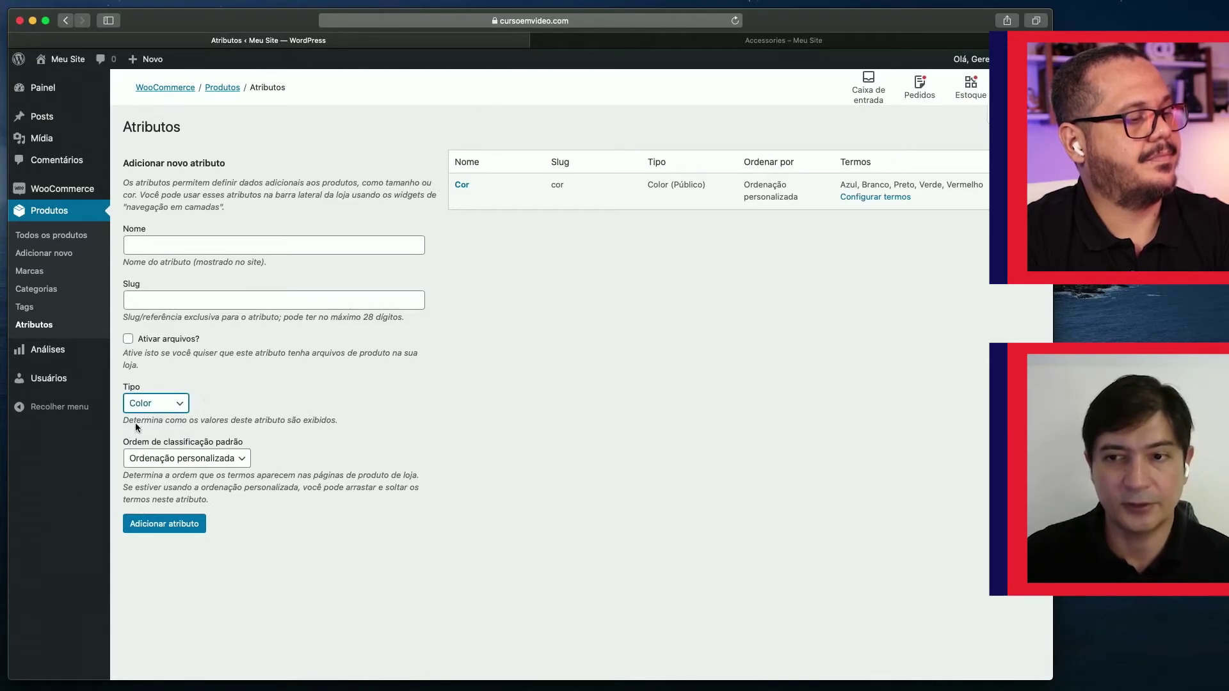
click(183, 409)
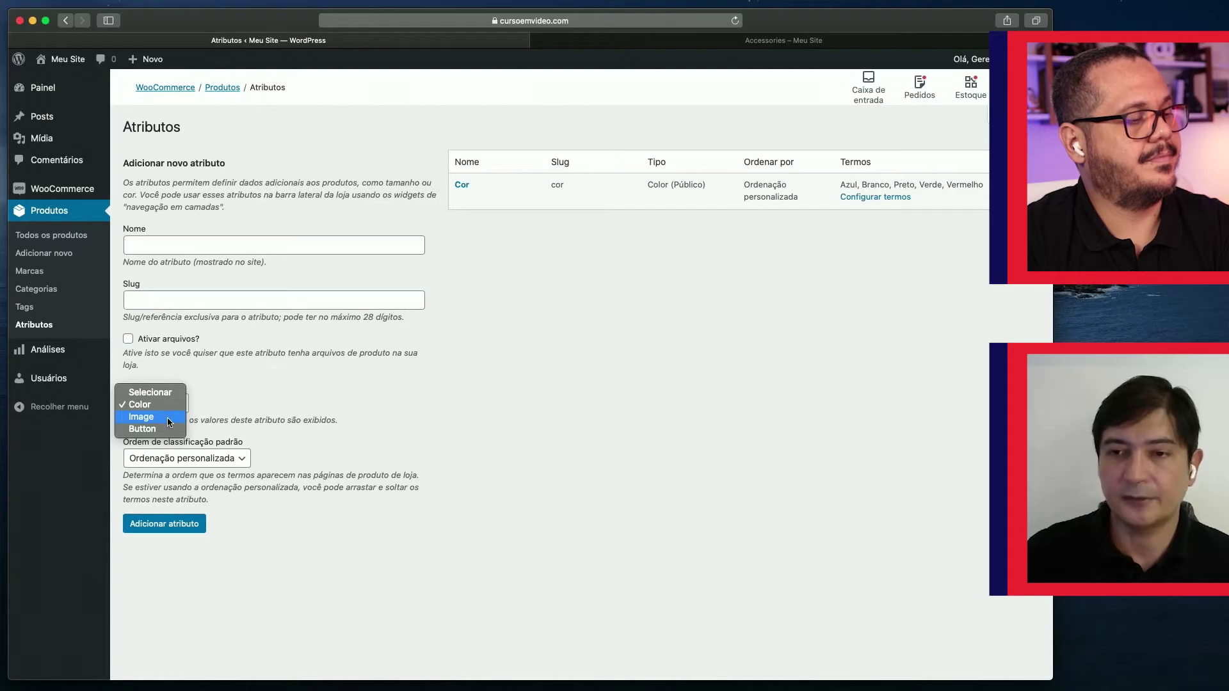
click(168, 418)
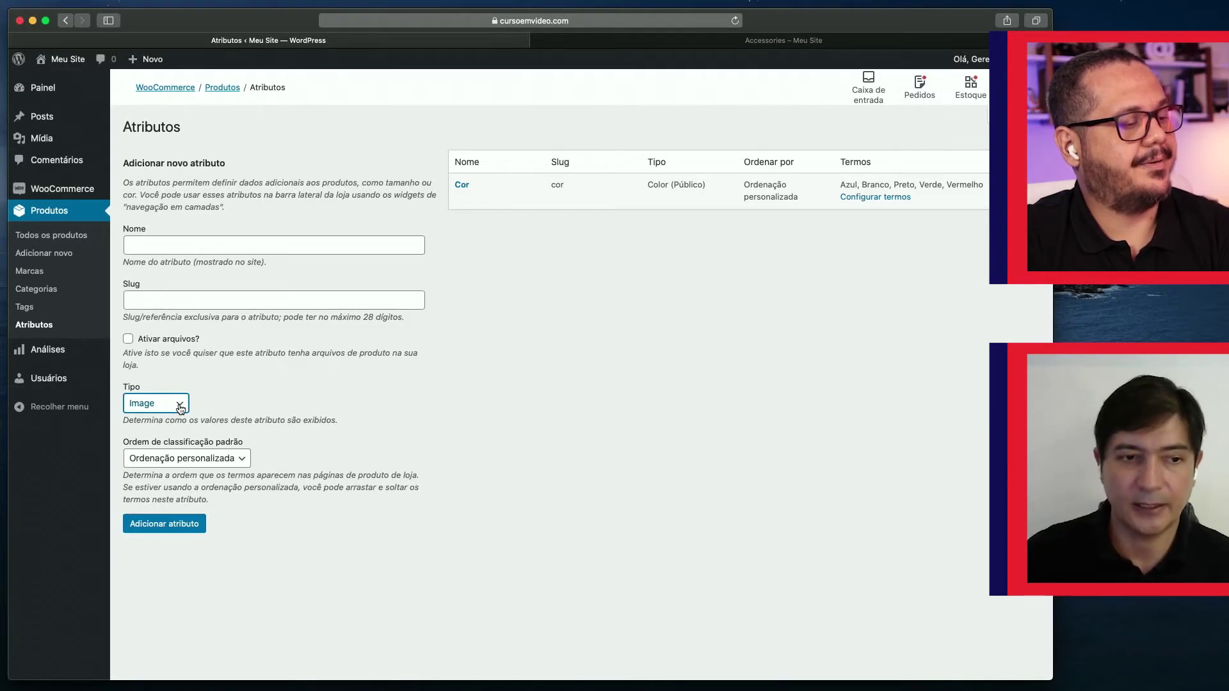
click(180, 403)
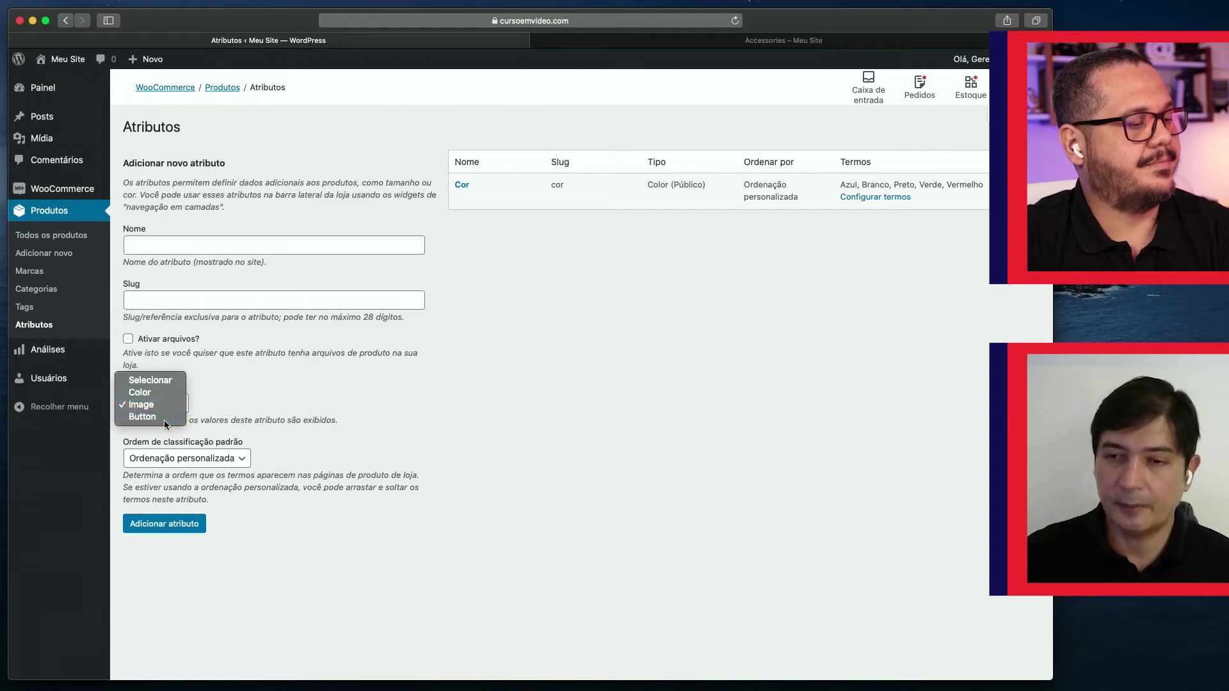
click(164, 420)
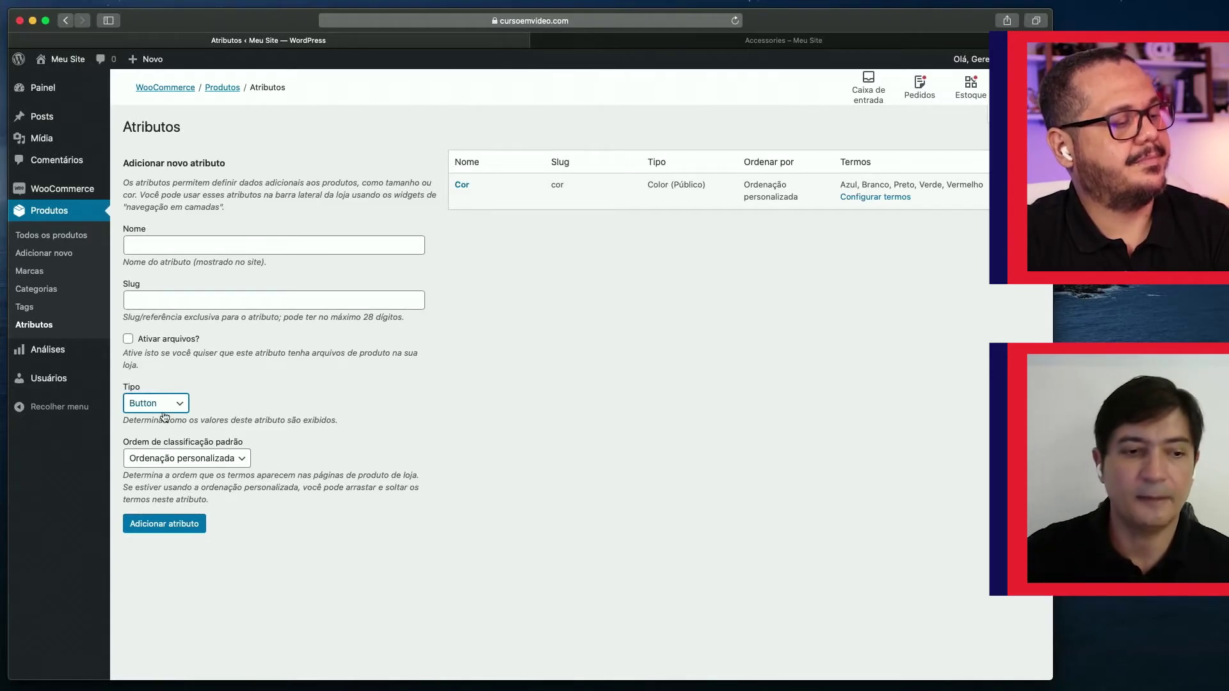
click(171, 408)
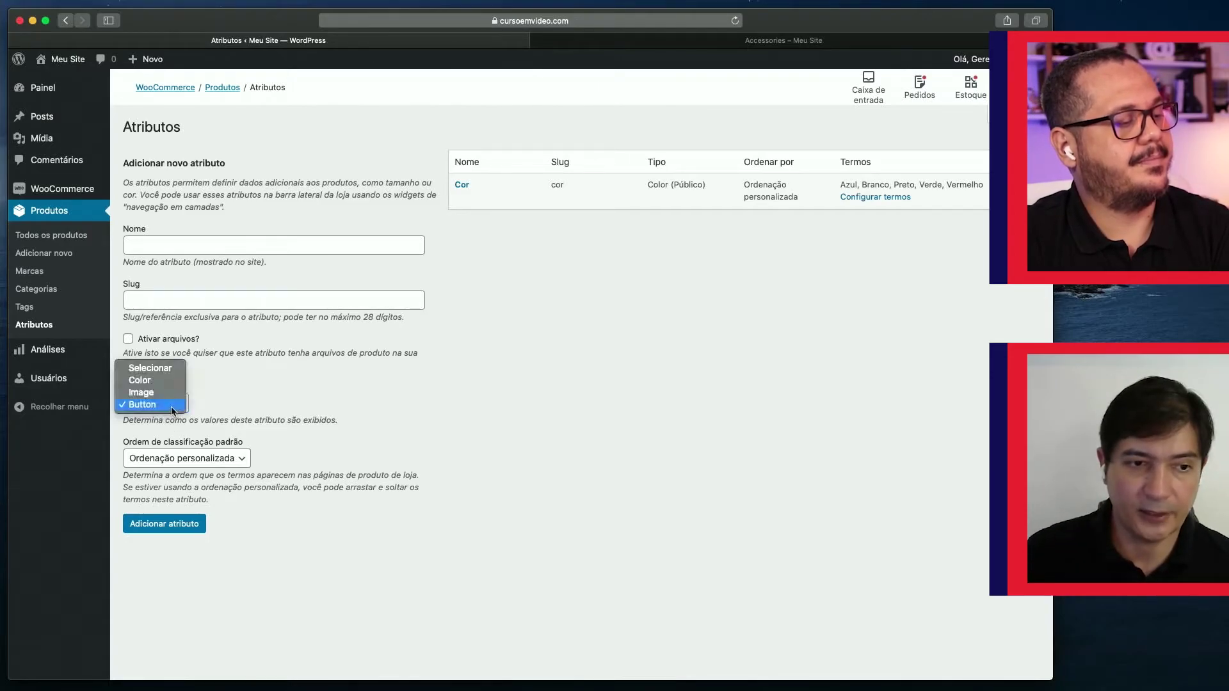
click(155, 376)
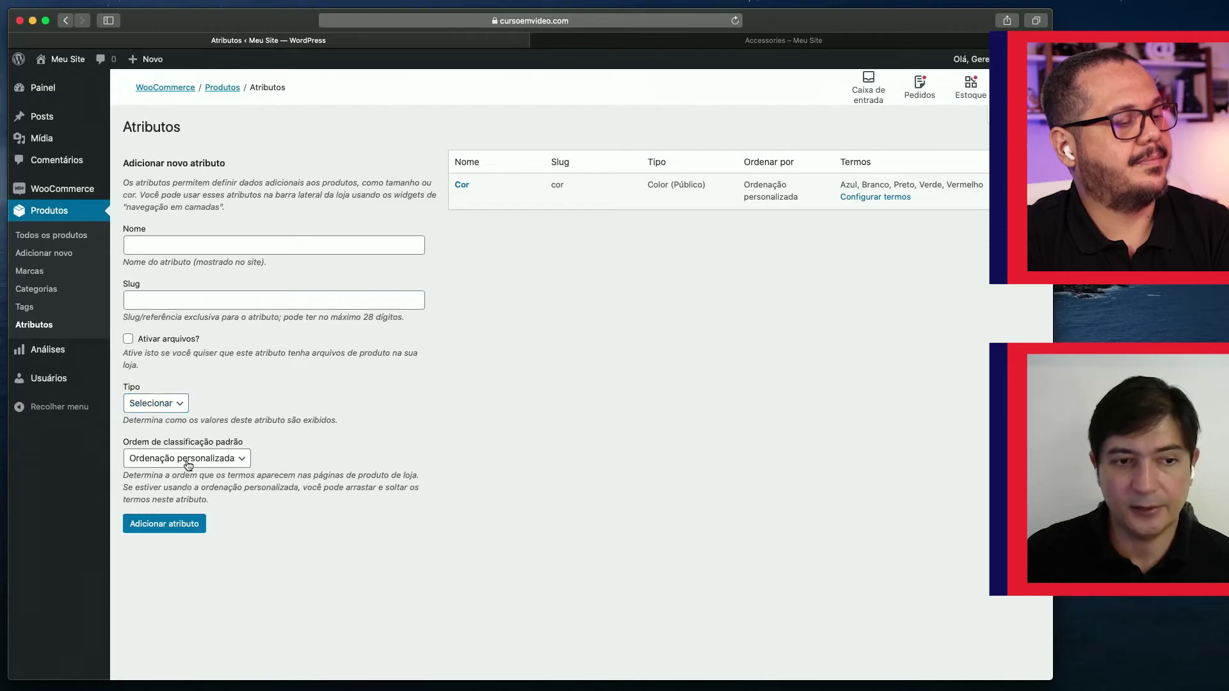
Examine the default sort order options for the new attribute.
click(188, 465)
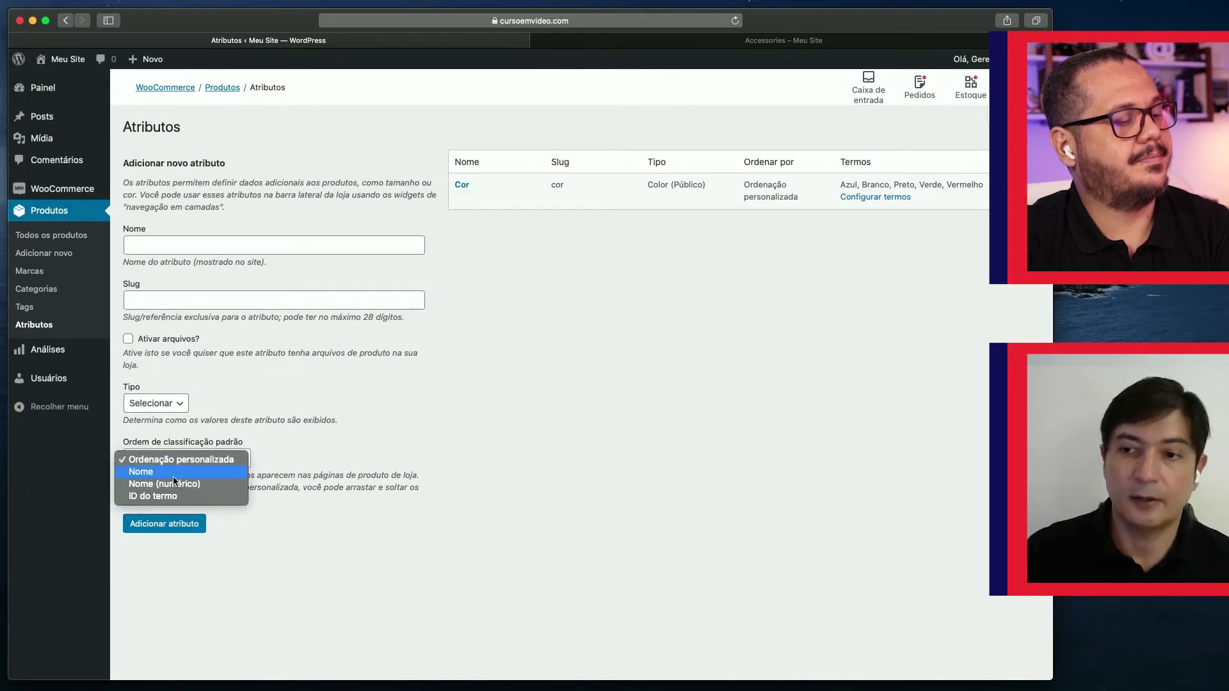